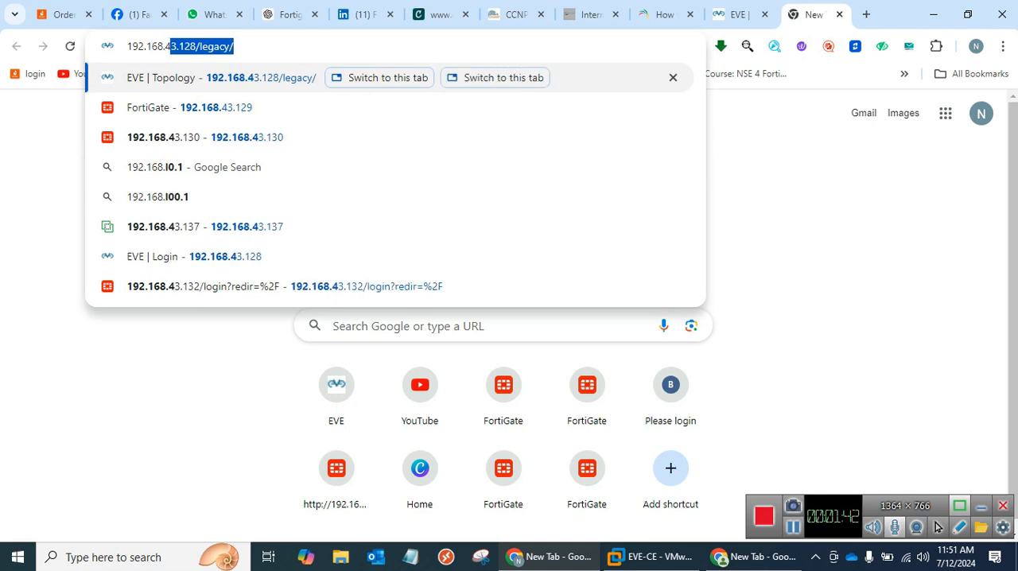
Open the FortiGate web interface at 192.168.43.131 and log in with the administrator username and password.
key("Return")
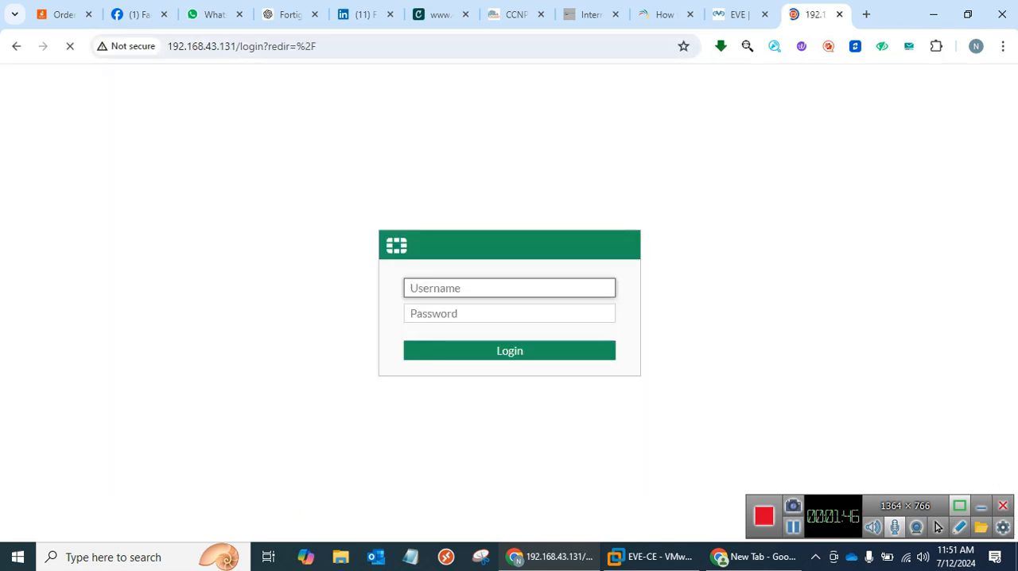
type("admin")
key("Tab")
type("admin")
key("Return")
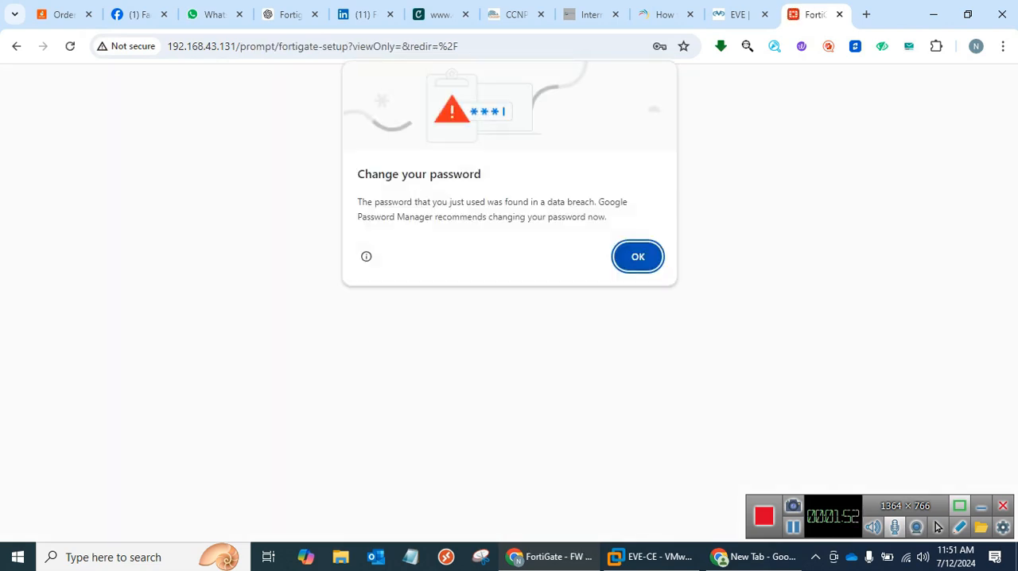
Dismiss the browser's password warning, postpone the FortiGate setup, and close the release overview to reach the dashboard.
key("Return")
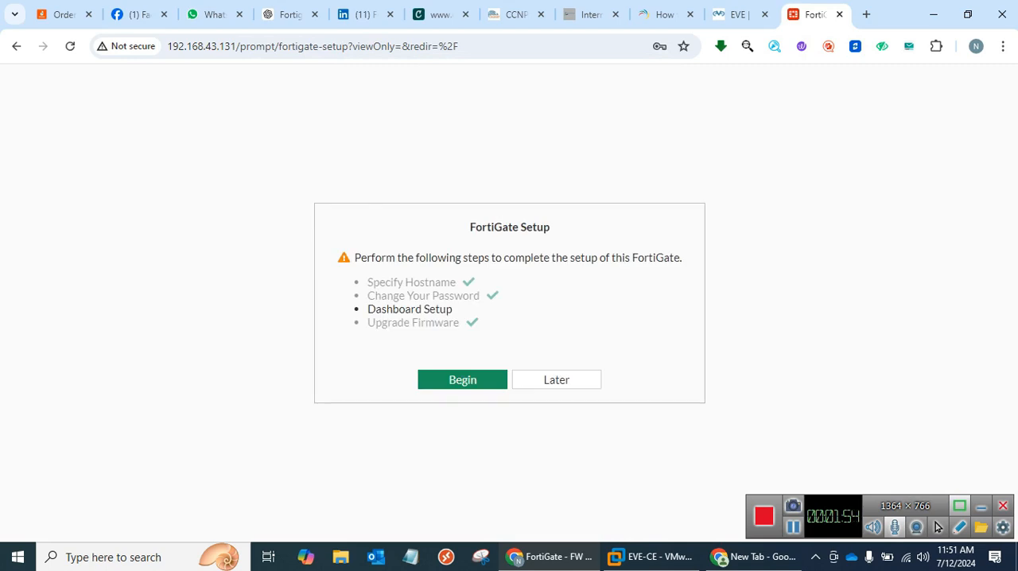
key("Return")
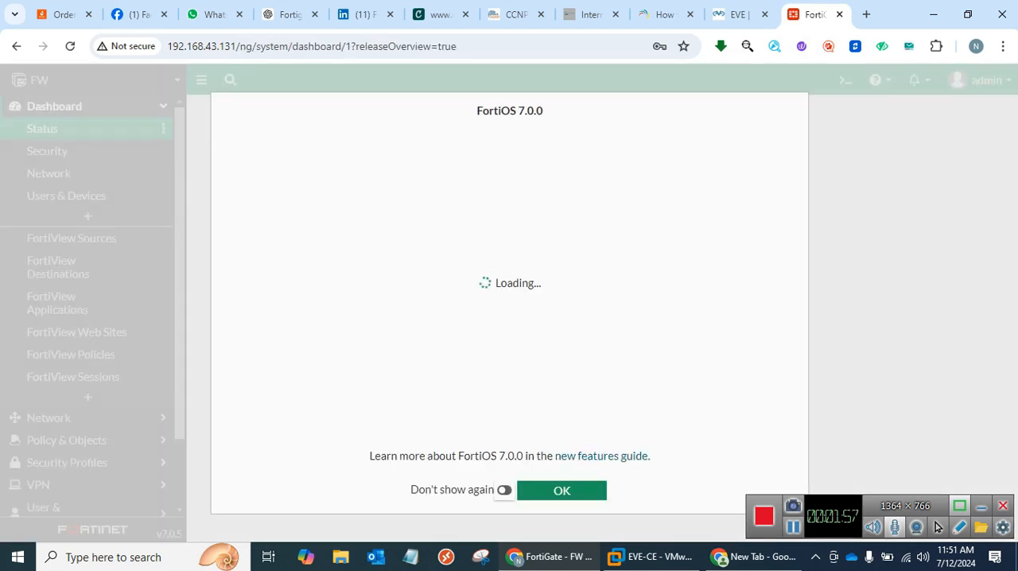
left_click(504, 490)
left_click(562, 491)
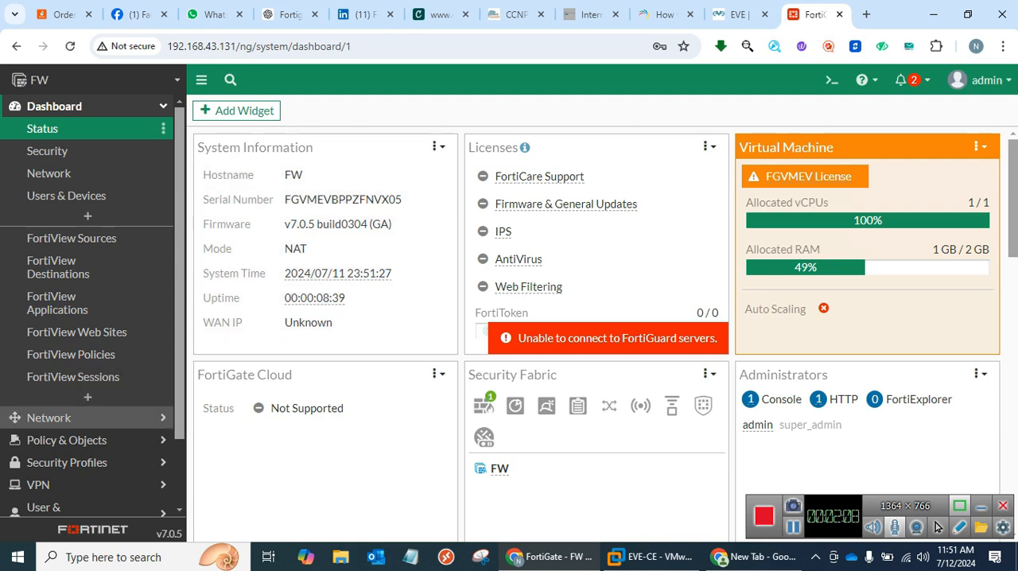
Open the firewall's network interfaces list and check the port connections in the EVE topology.
left_click(49, 417)
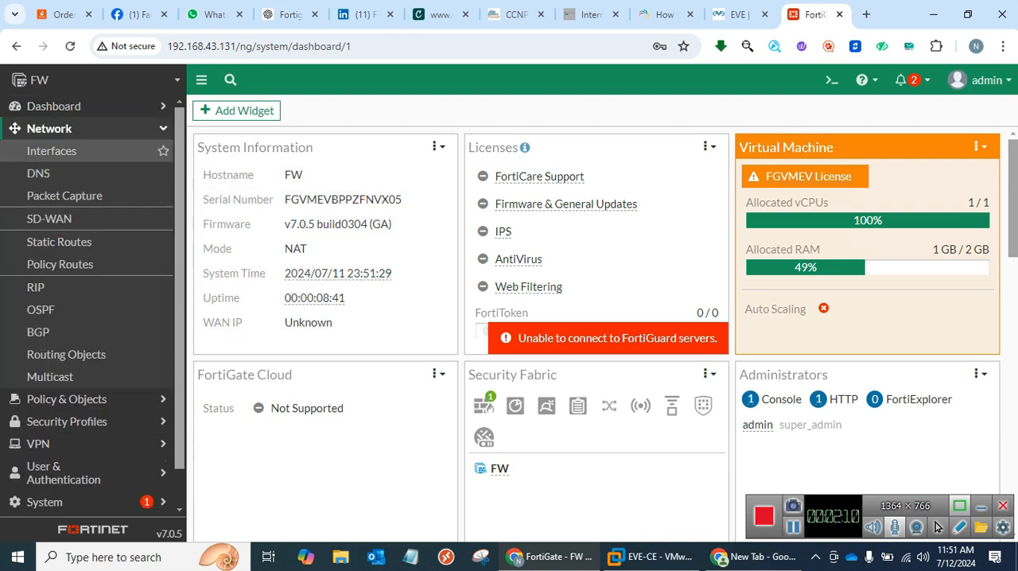
left_click(51, 150)
left_click(740, 14)
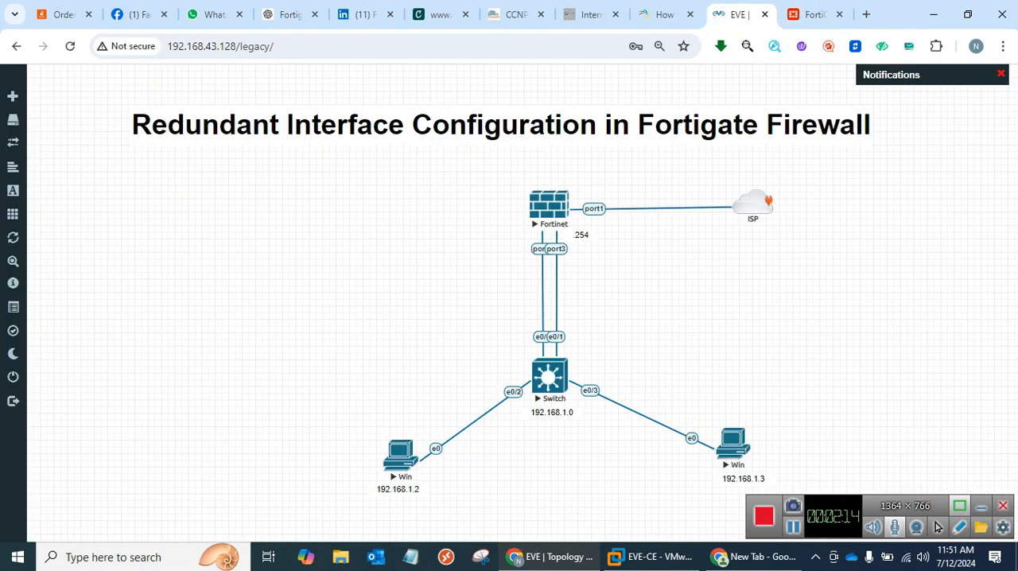
left_click(812, 14)
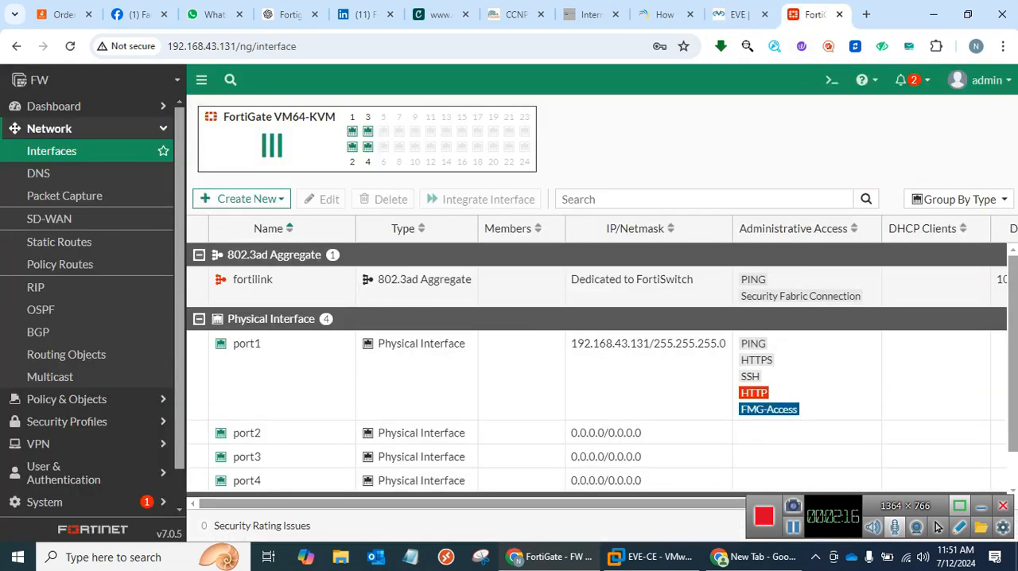
Give port1 the alias Wan and the role WAN, review its administrative access settings, and save the interface.
double_click(247, 344)
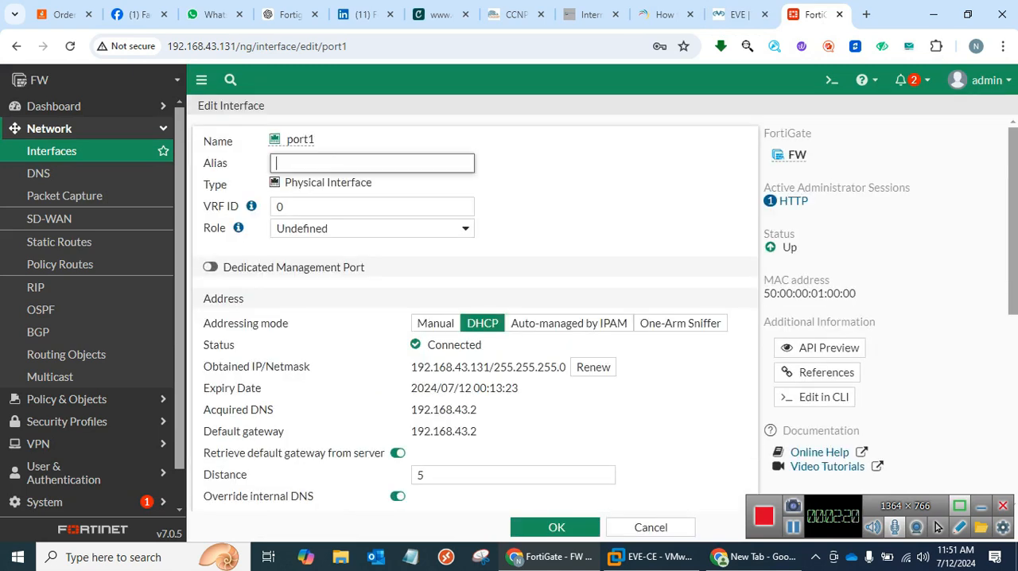
type("Wan")
left_click(373, 229)
left_click(350, 259)
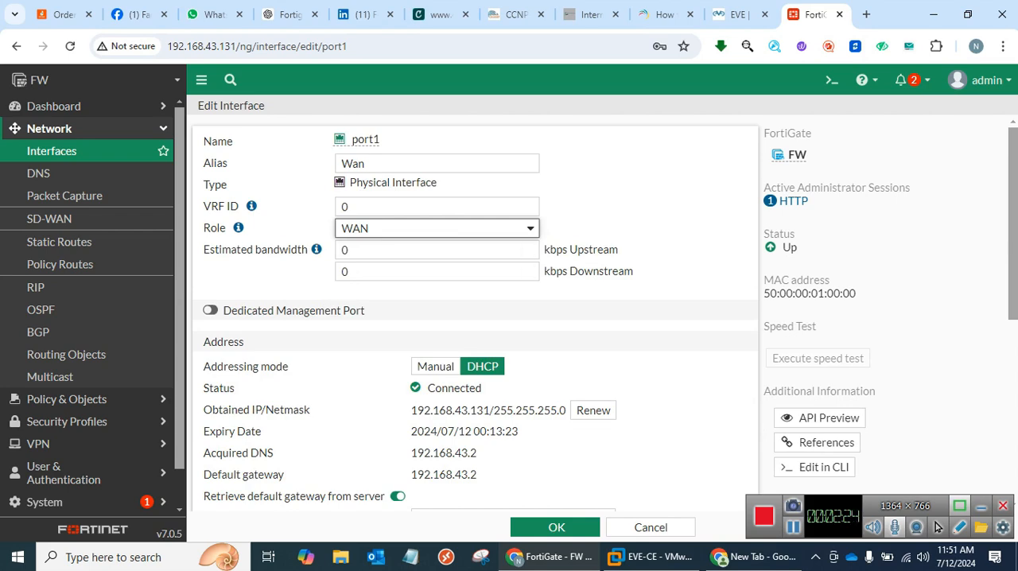
scroll(475, 318, "down", 3)
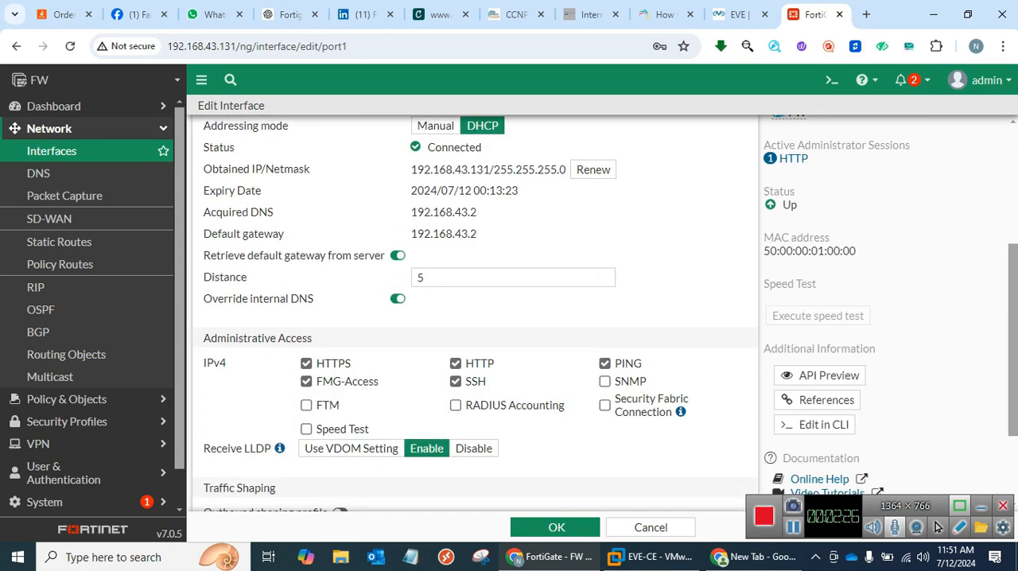
scroll(475, 318, "down", 1)
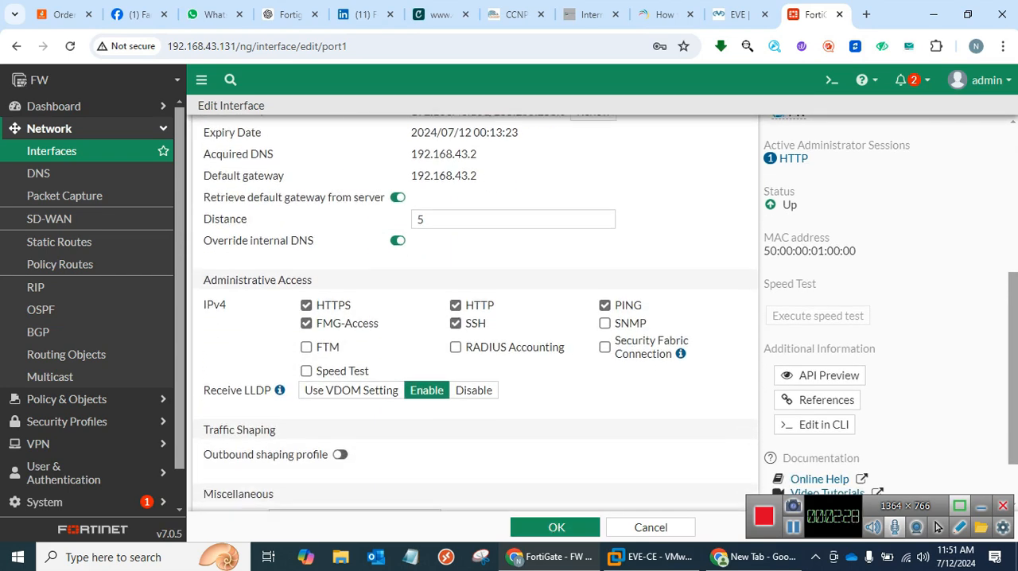
scroll(475, 318, "down", 1)
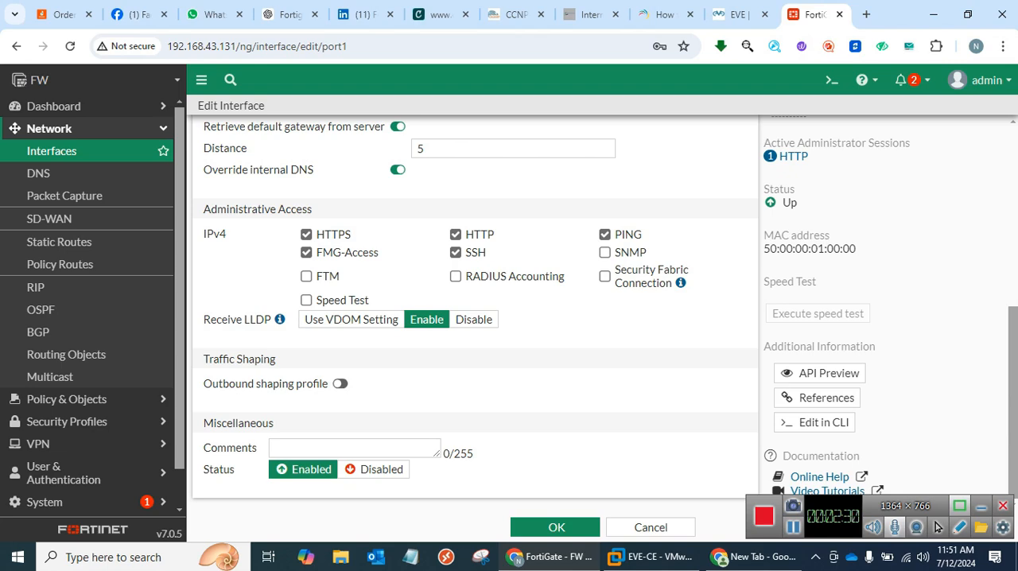
left_click(556, 527)
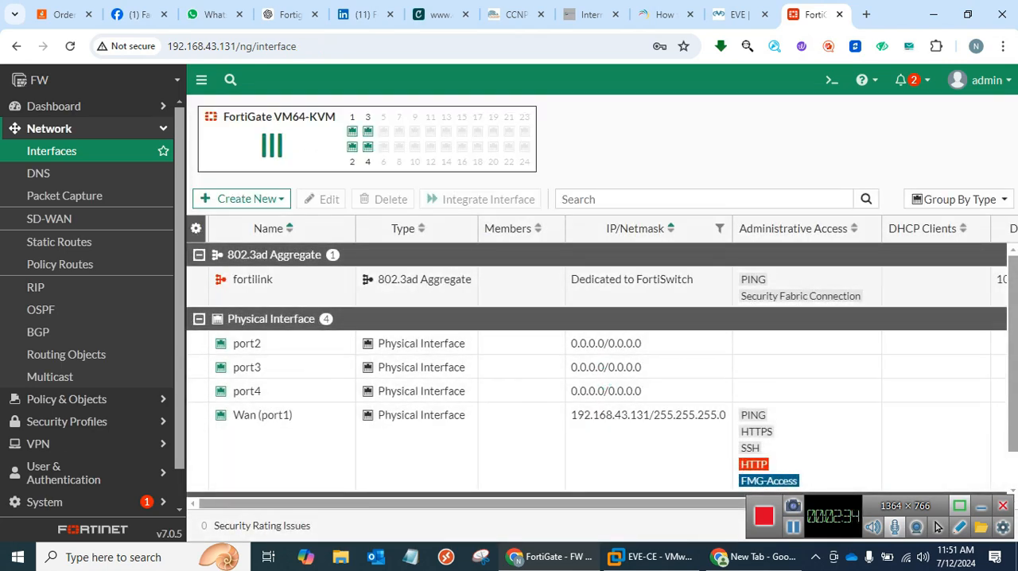
Check the topology, give port2 the alias Lan-1 and the role LAN, and save the interface.
key("ctrl+shift+Tab")
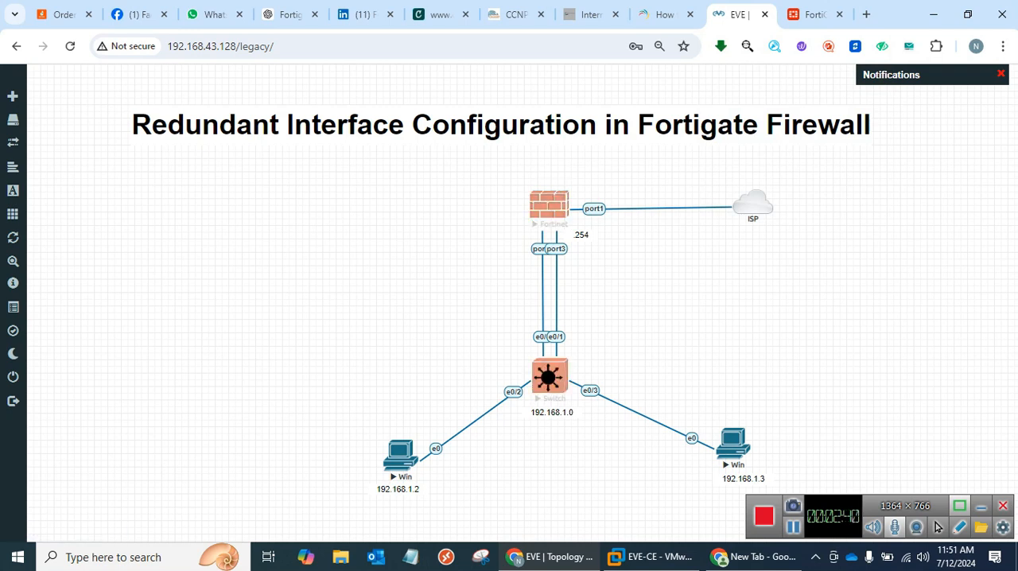
key("ctrl+Tab")
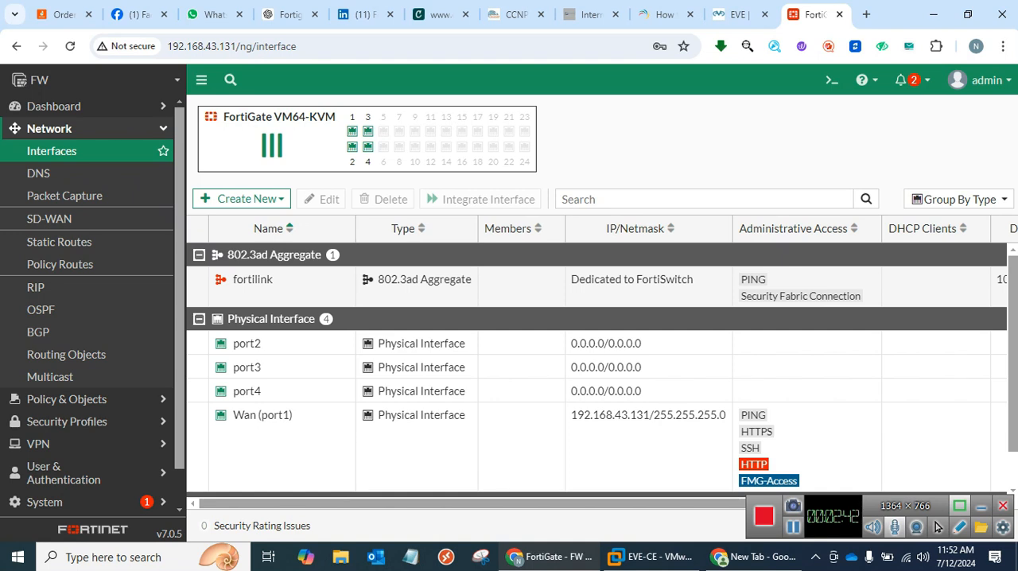
key("Return")
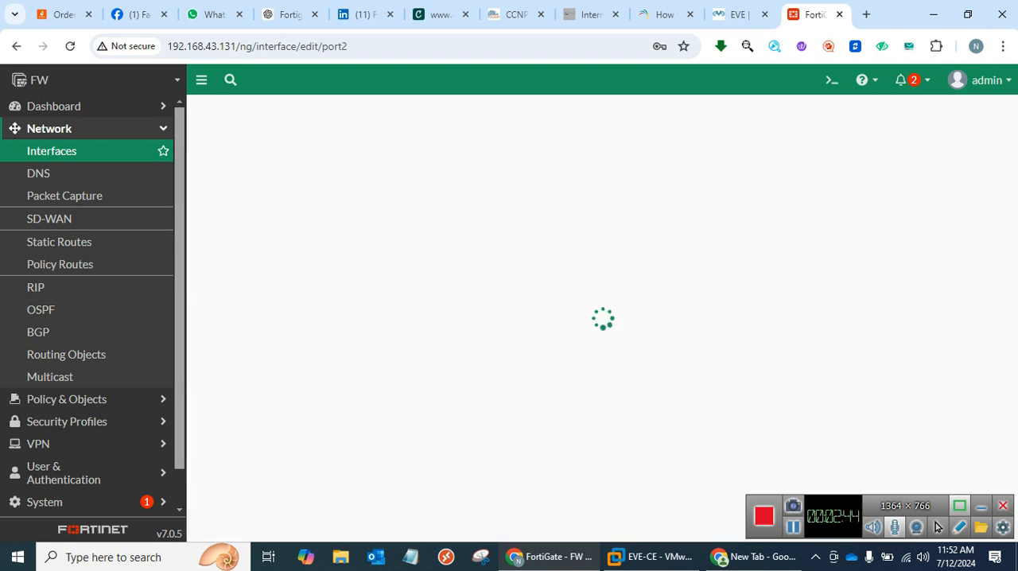
type("L")
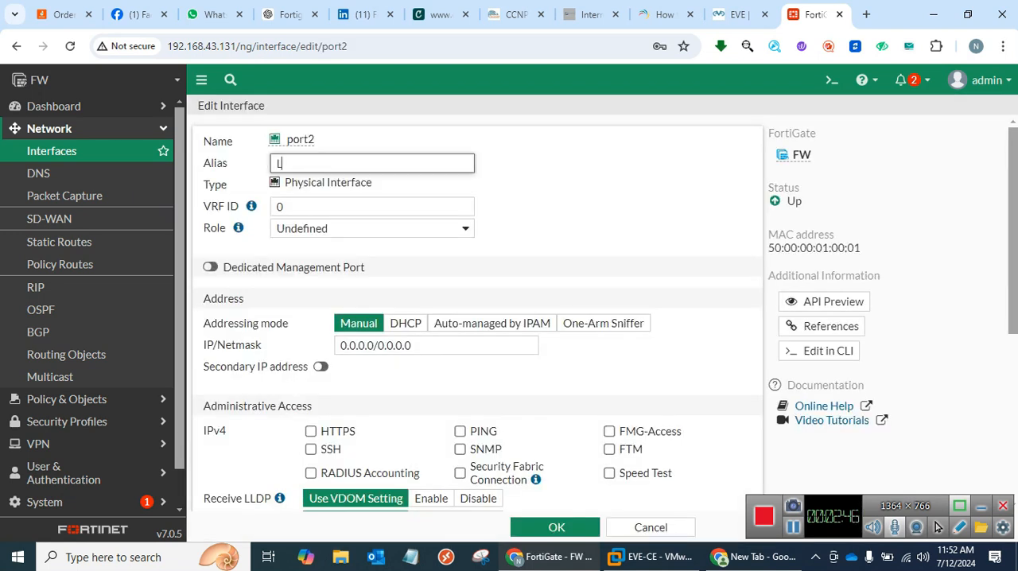
type("an-1")
left_click(373, 229)
left_click(350, 245)
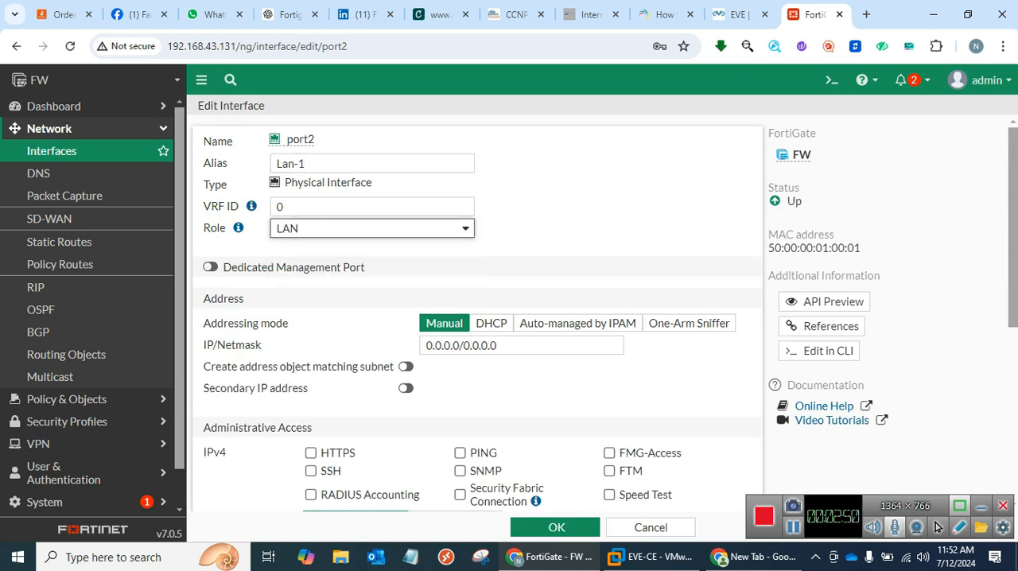
scroll(477, 318, "down", 2)
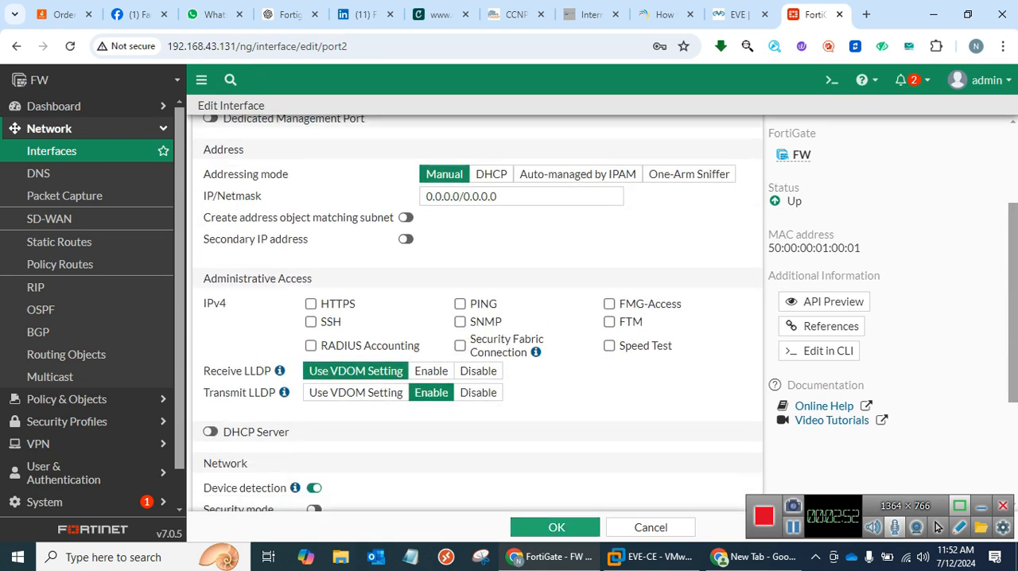
left_click(556, 528)
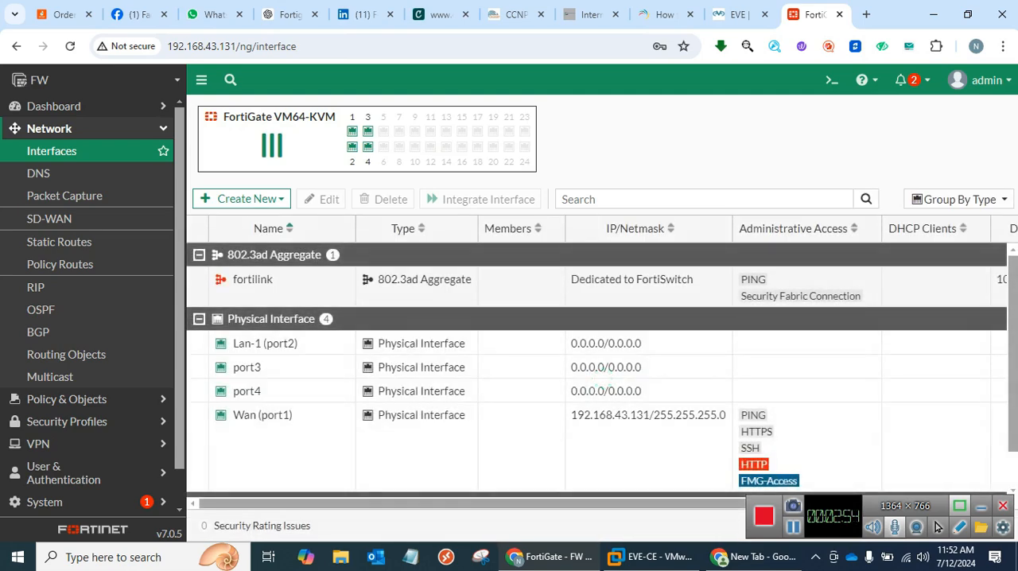
Give port3 the alias Lan-2 and the role LAN, and save the interface.
double_click(606, 367)
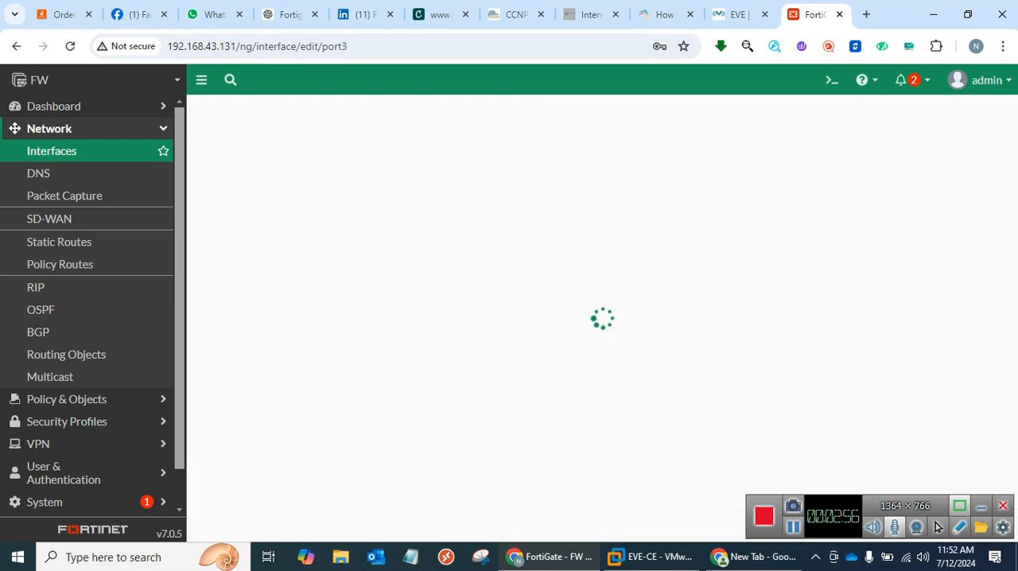
left_click(372, 163)
type("L")
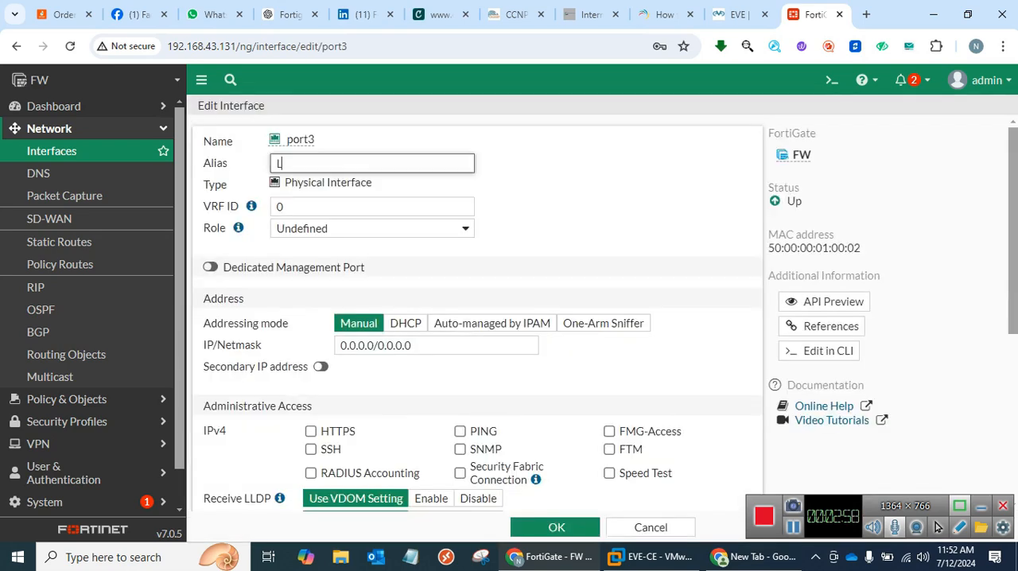
type("an-2")
left_click(372, 228)
key("Return")
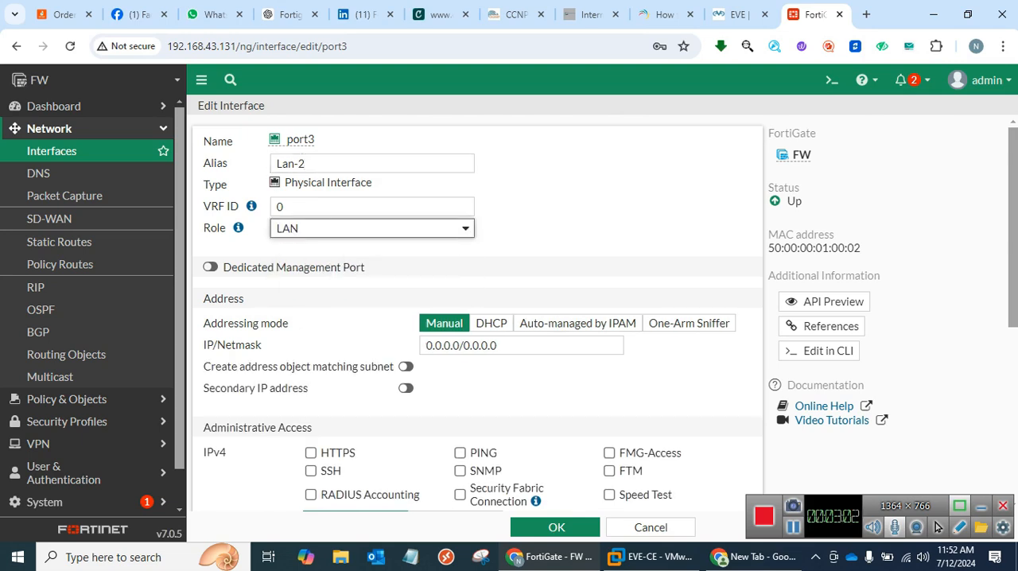
scroll(477, 318, "down", 5)
left_click(555, 528)
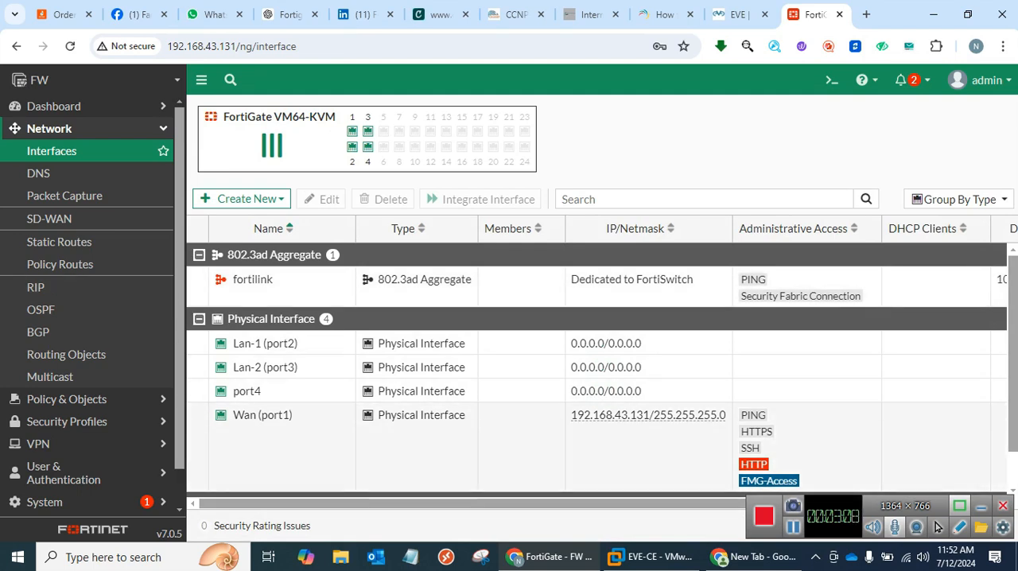
Specify custom DNS servers with 8.8.8.8 as primary and 1.1.1.1 as secondary, and apply the settings.
left_click(38, 172)
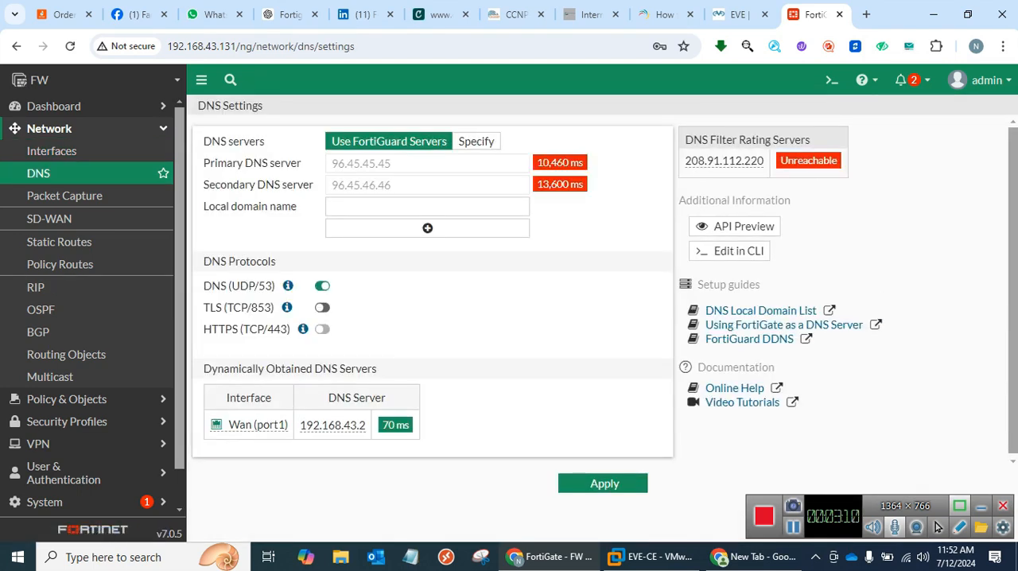
left_click(476, 141)
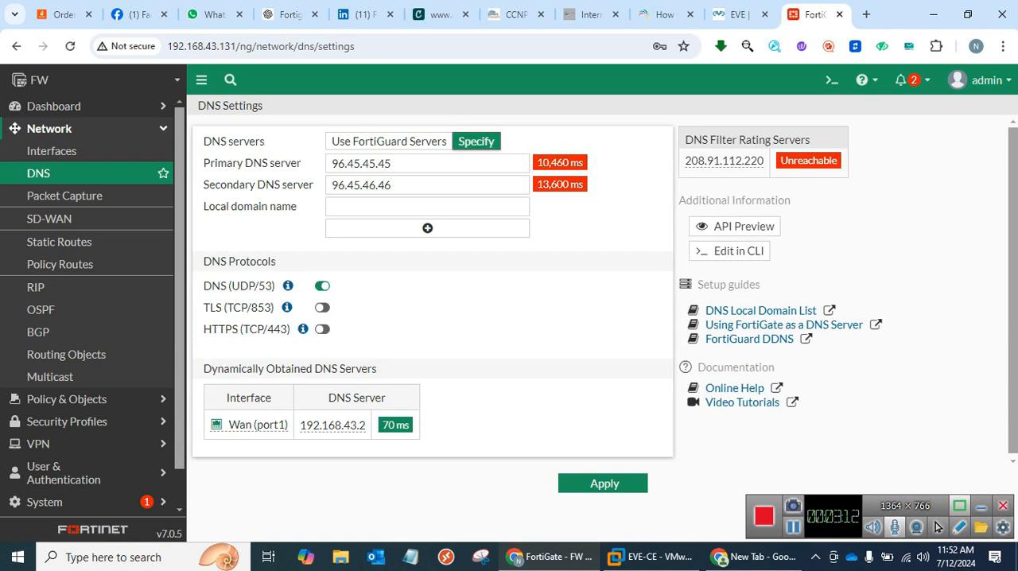
left_click_drag(397, 164, 166, 169)
type("8.8.8")
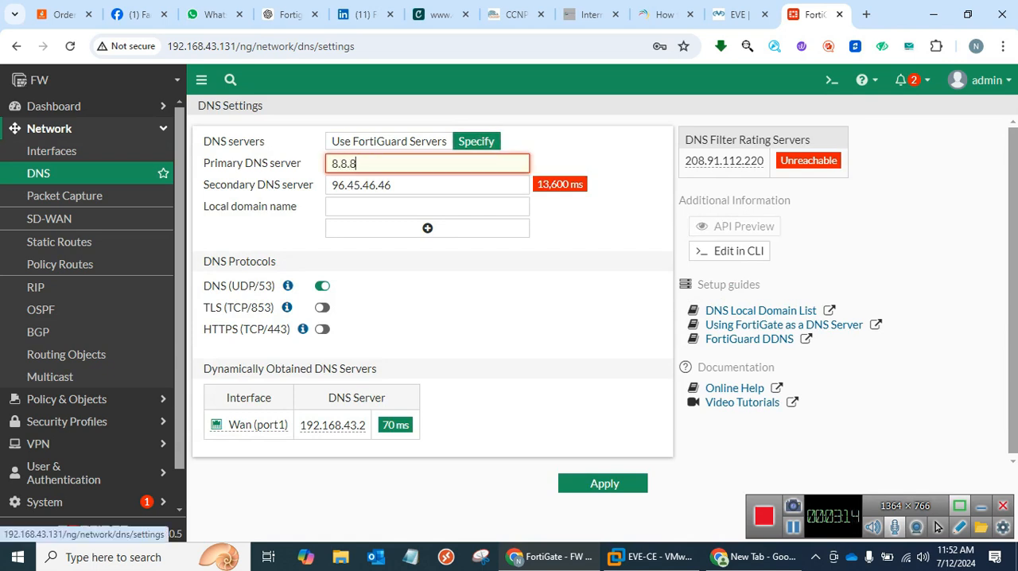
type(".8")
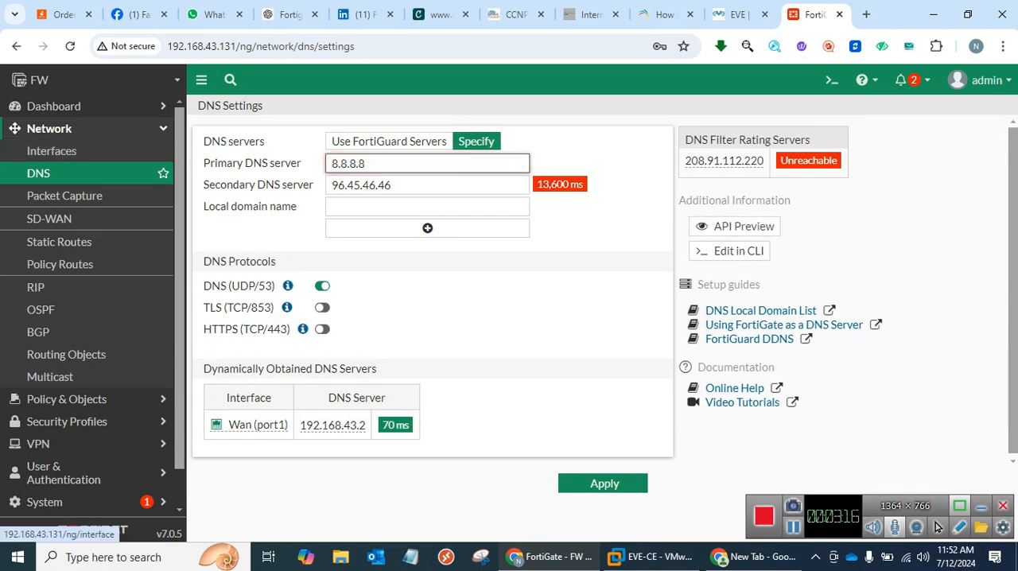
key("Tab")
type("1")
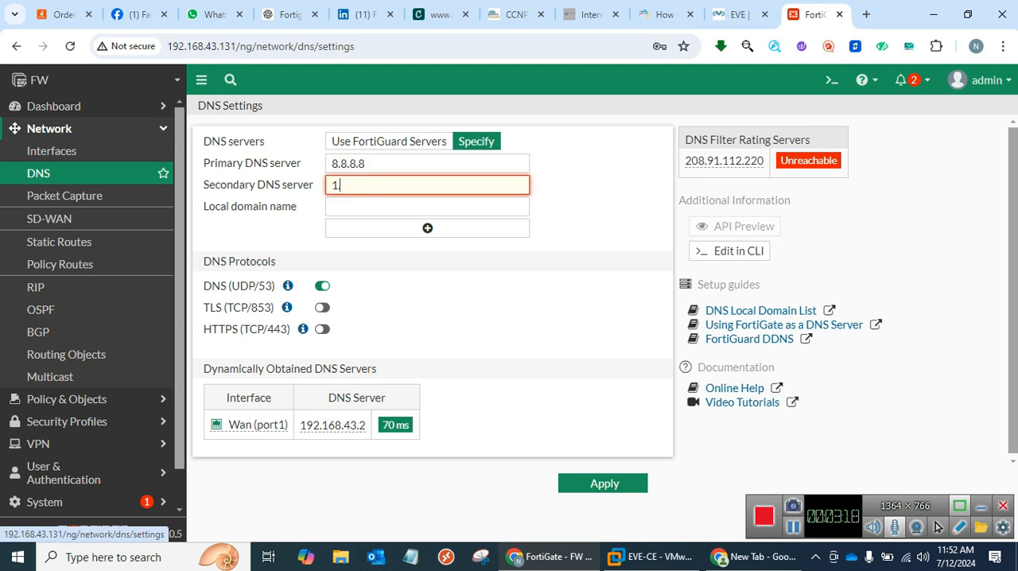
type(".1.1.1")
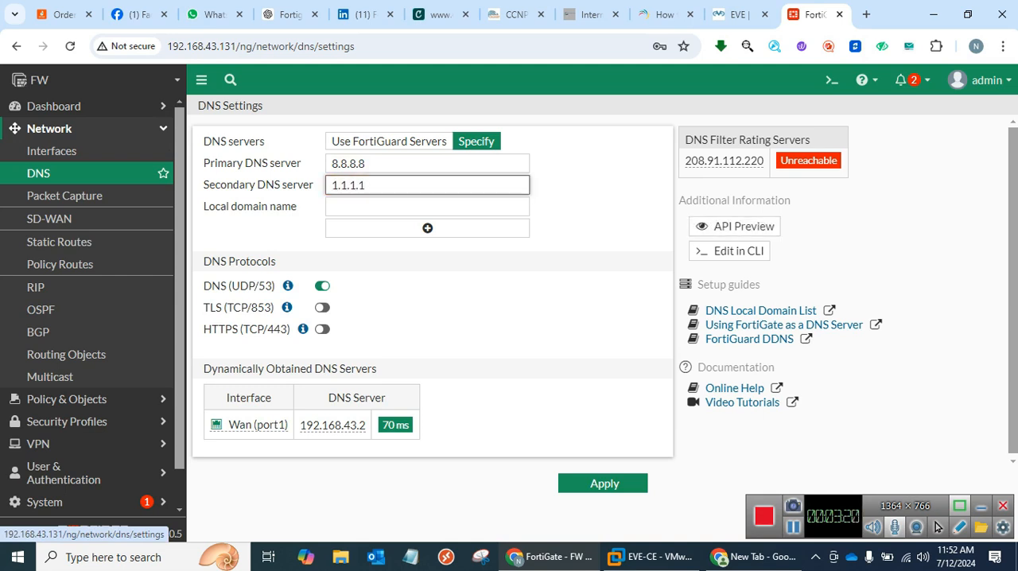
left_click(604, 484)
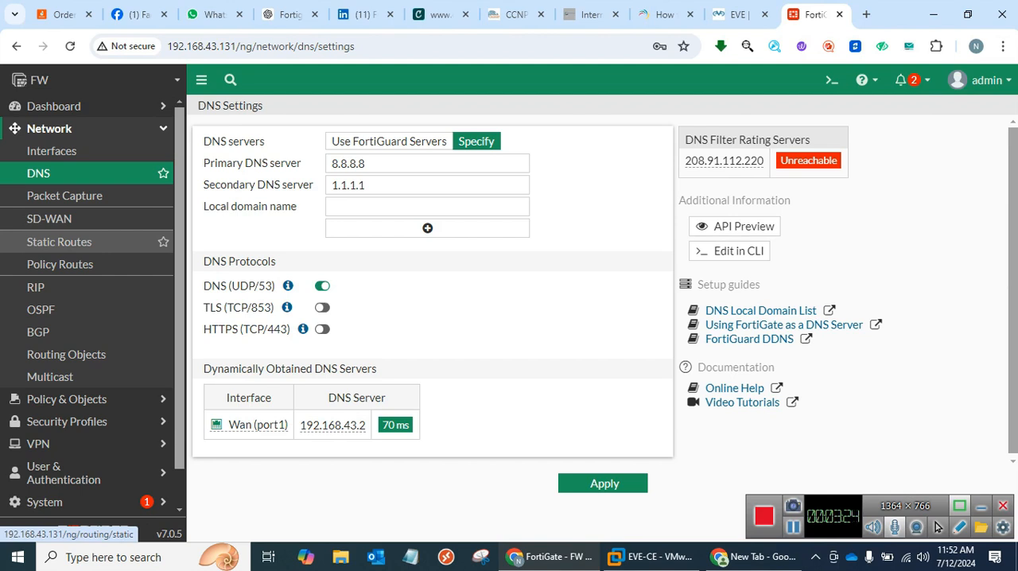
Create a default static route for 0.0.0.0/0.0.0.0 through Wan (port1) with a dynamic gateway address, and save it.
left_click(59, 242)
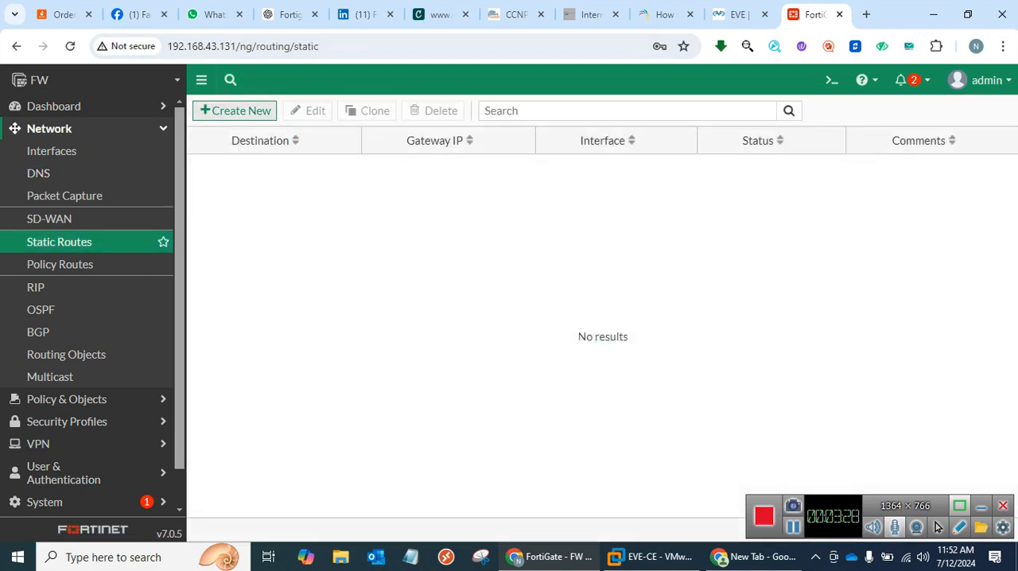
left_click(235, 111)
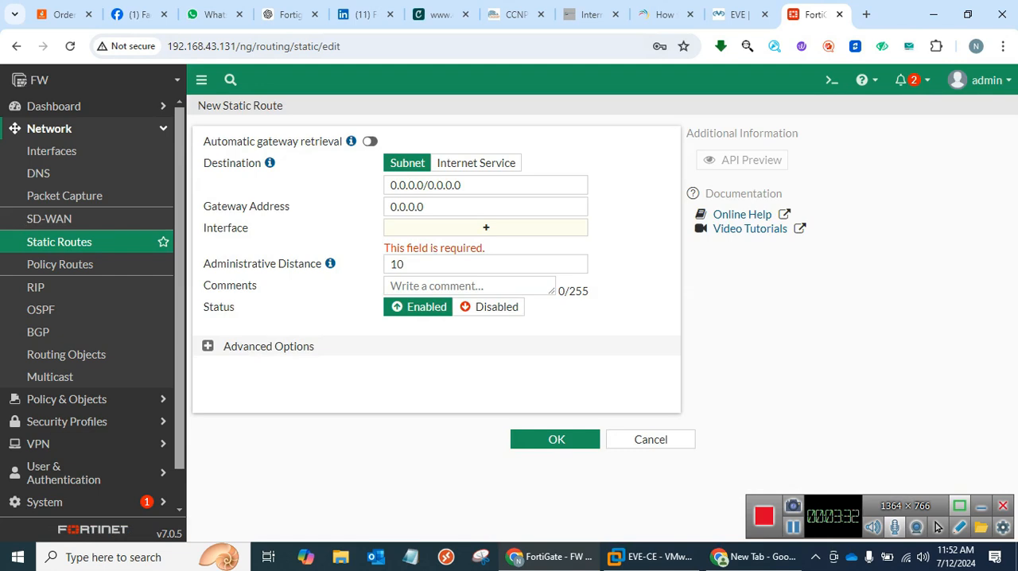
left_click(486, 228)
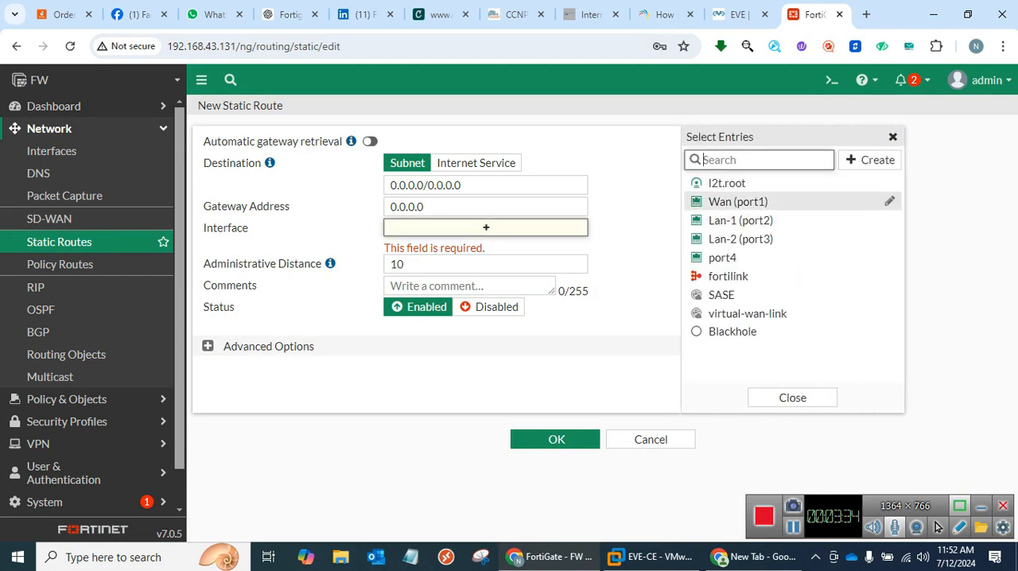
left_click(738, 201)
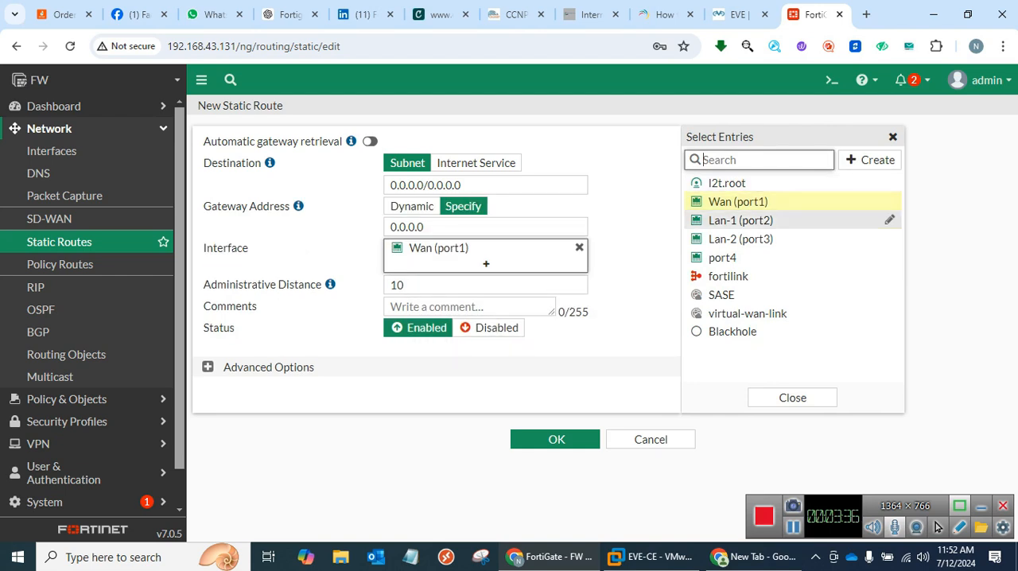
left_click(412, 207)
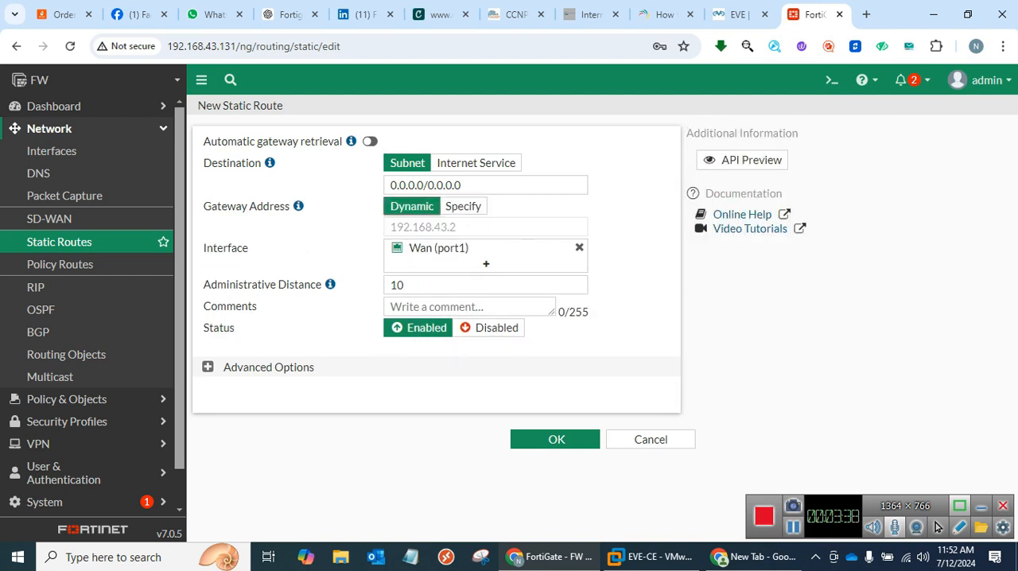
left_click(555, 439)
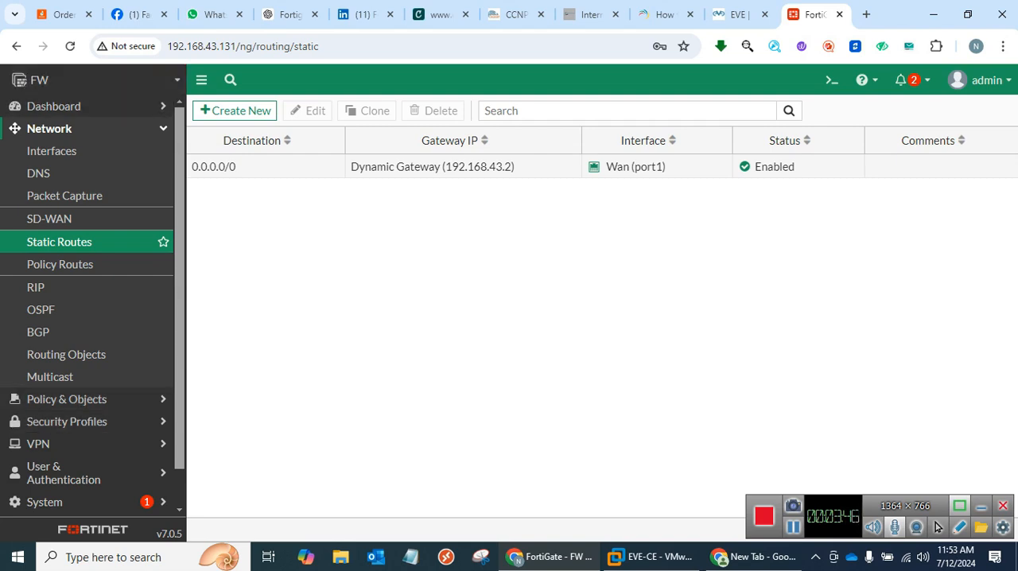
Check the topology, then create a new network interface named Red-Int with the type Redundant Interface.
left_click(52, 151)
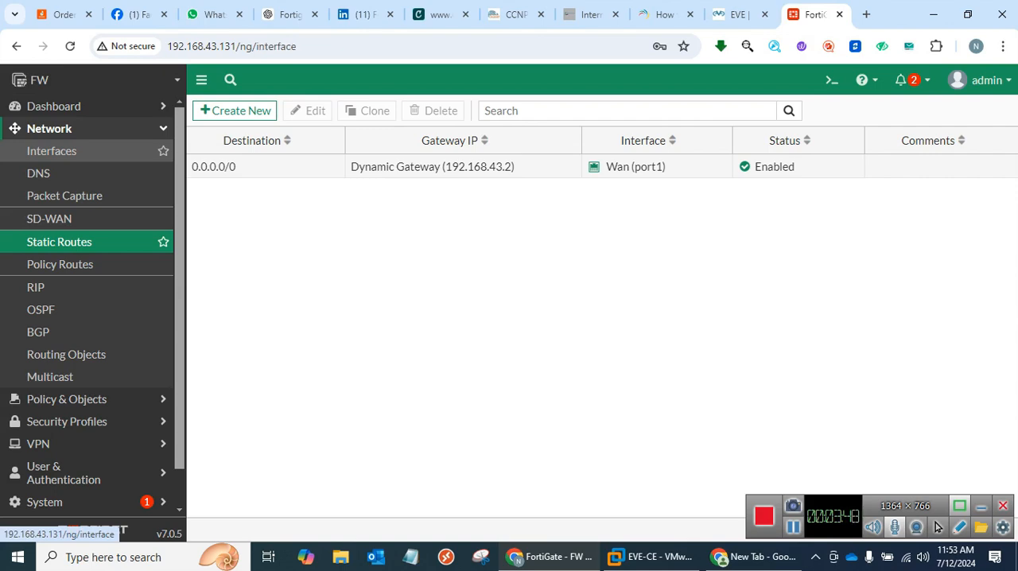
left_click(740, 14)
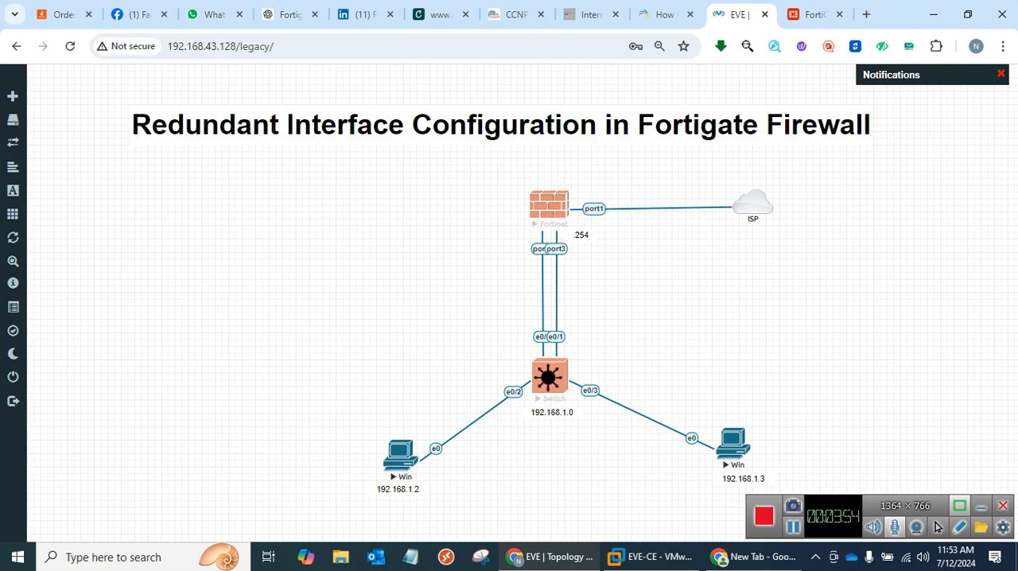
left_click(815, 15)
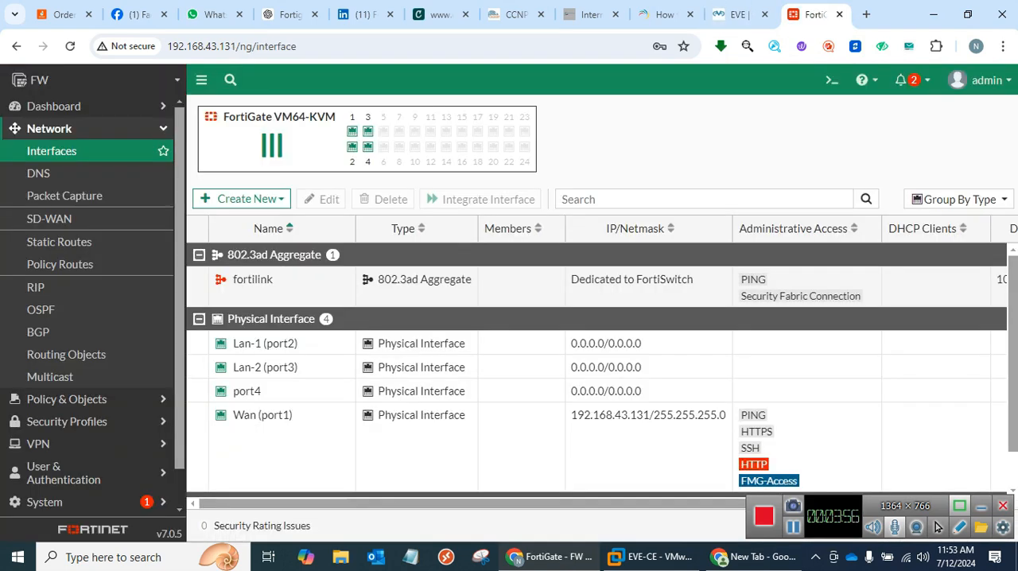
left_click(243, 199)
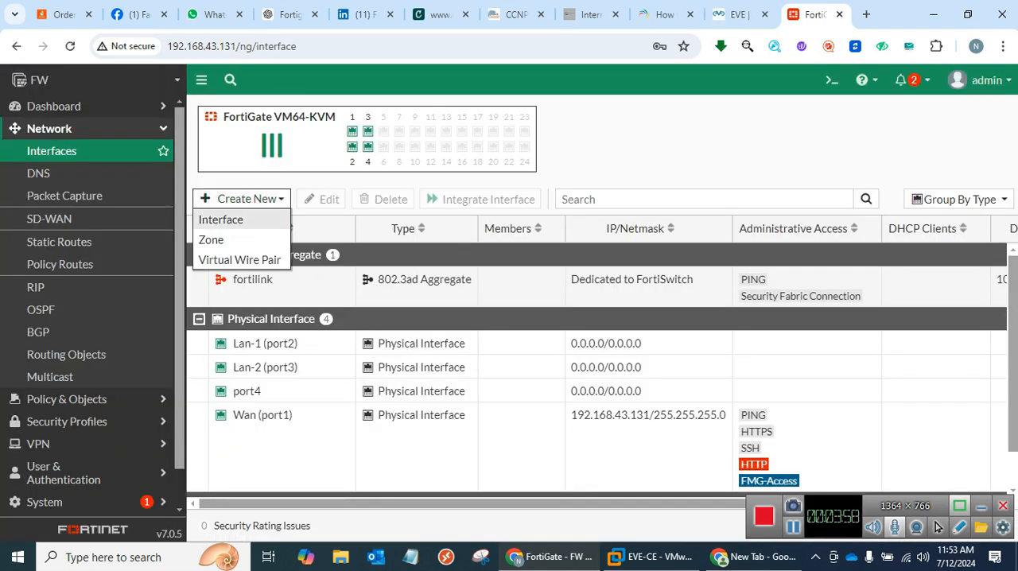
left_click(220, 218)
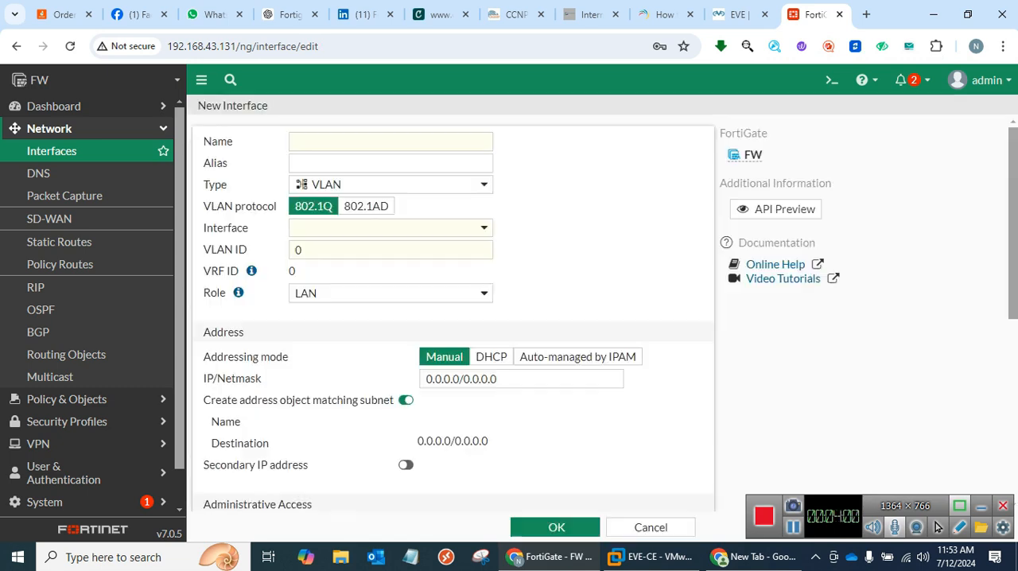
type("Re")
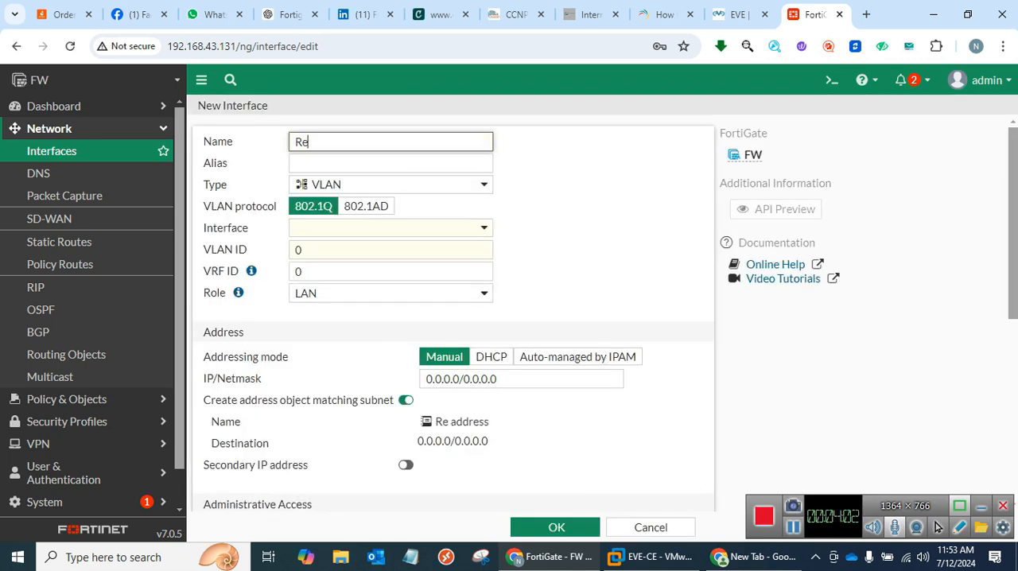
type("d-Int")
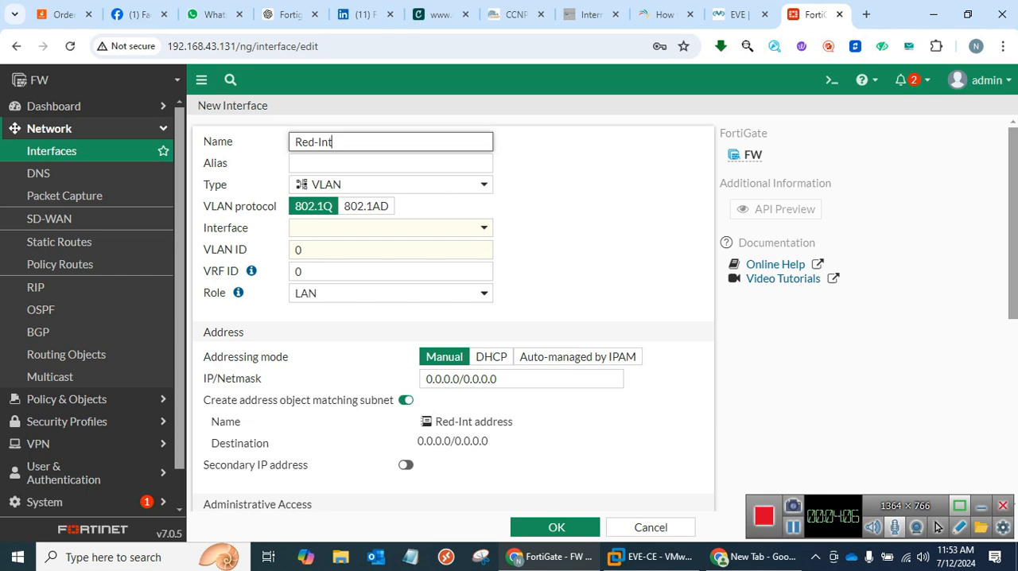
left_click(390, 185)
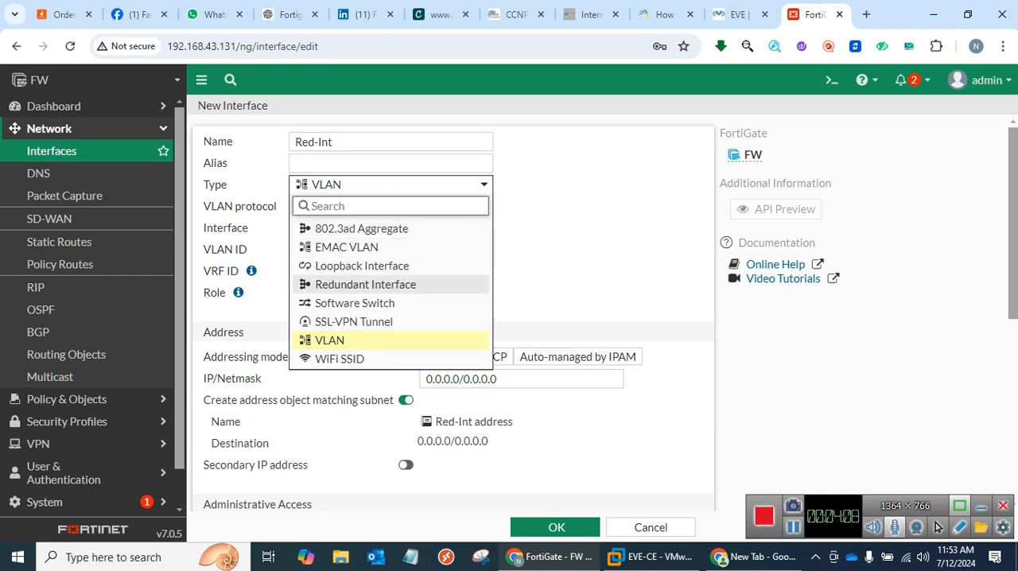
left_click(365, 284)
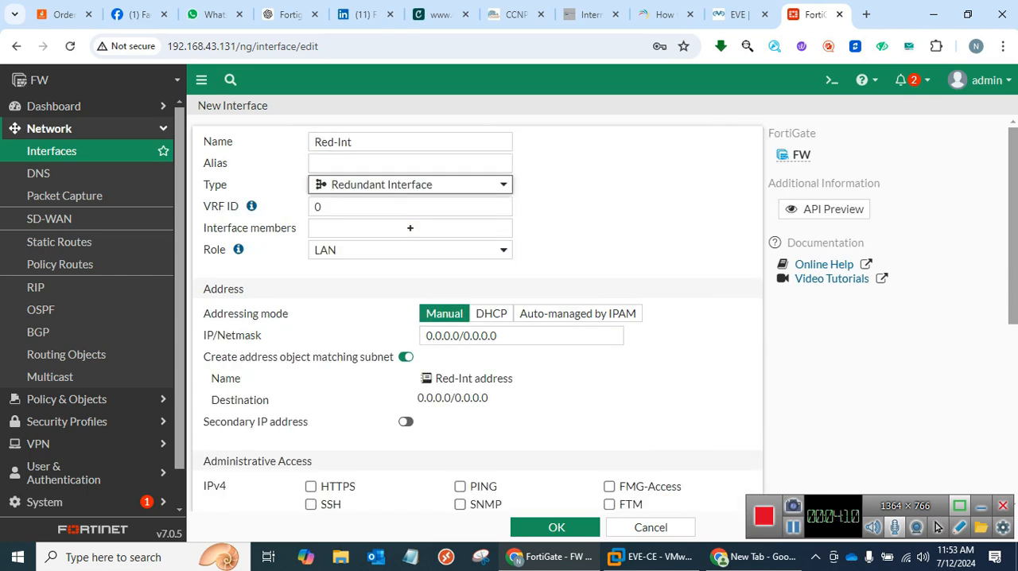
Add Lan-1 (port2) and Lan-2 (port3) as members of Red-Int and allow PING administrative access.
left_click(411, 229)
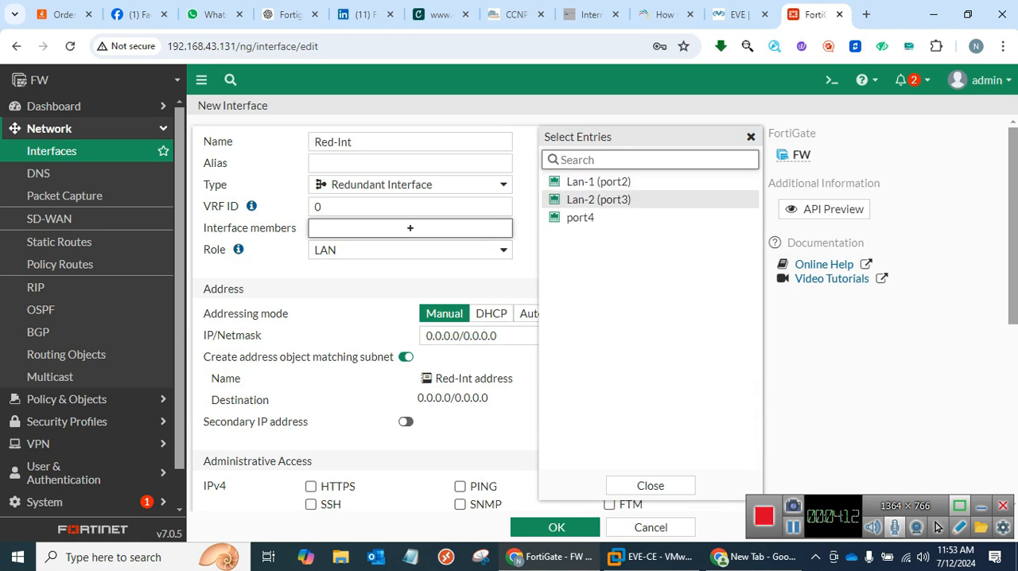
left_click(599, 182)
left_click(598, 200)
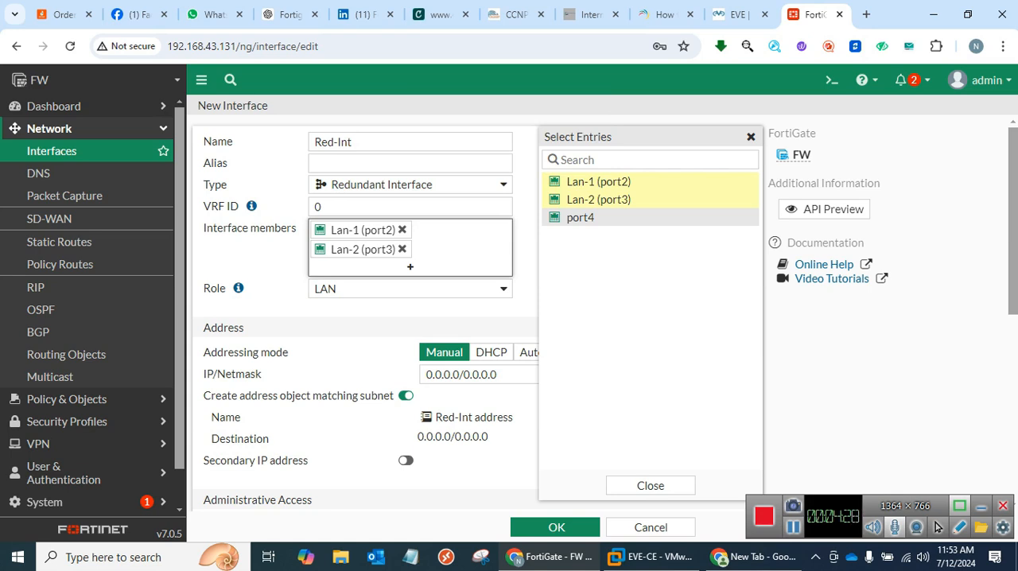
left_click(651, 485)
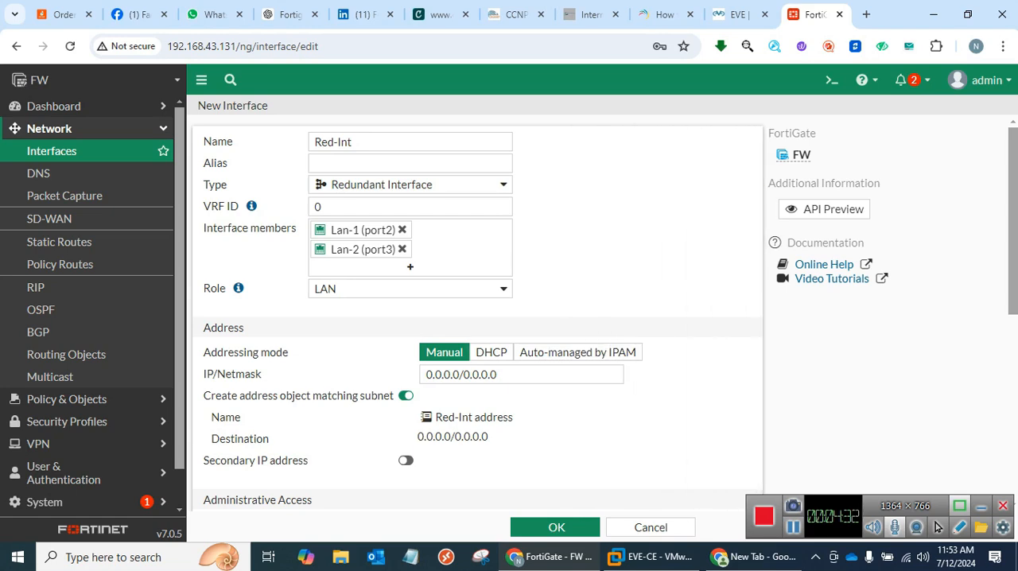
scroll(477, 318, "down", 4)
scroll(477, 318, "up", 1)
left_click(460, 301)
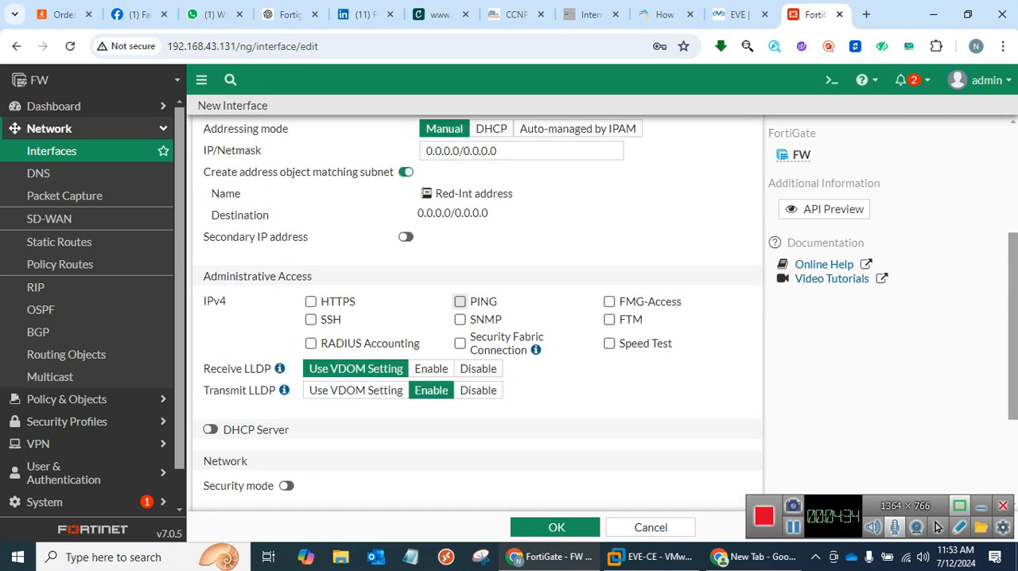
scroll(469, 310, "up", 3)
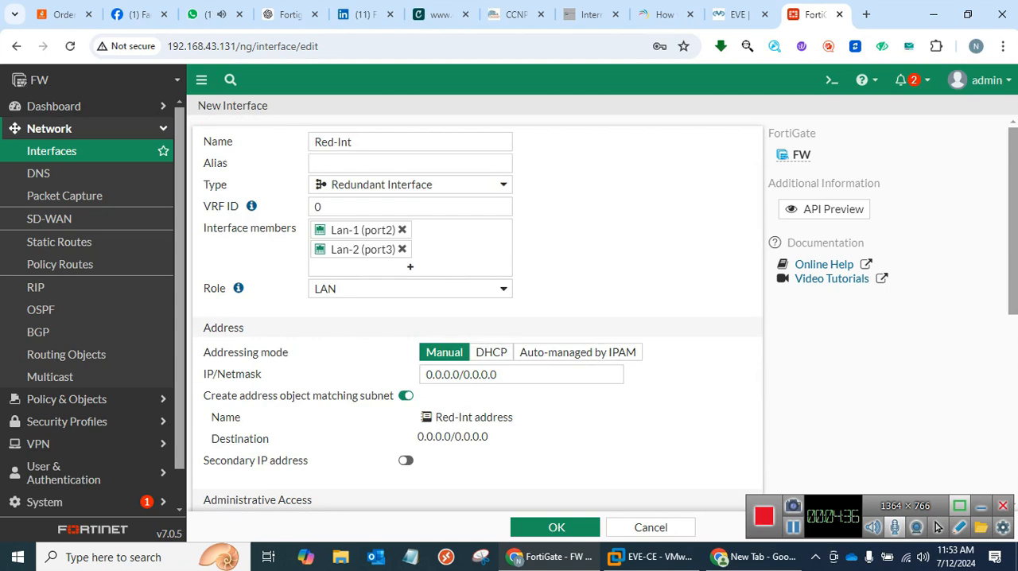
Check the firewall's LAN address in the topology and enter 192.168.1.254 as the IP address of Red-Int.
left_click(495, 375)
left_click(739, 14)
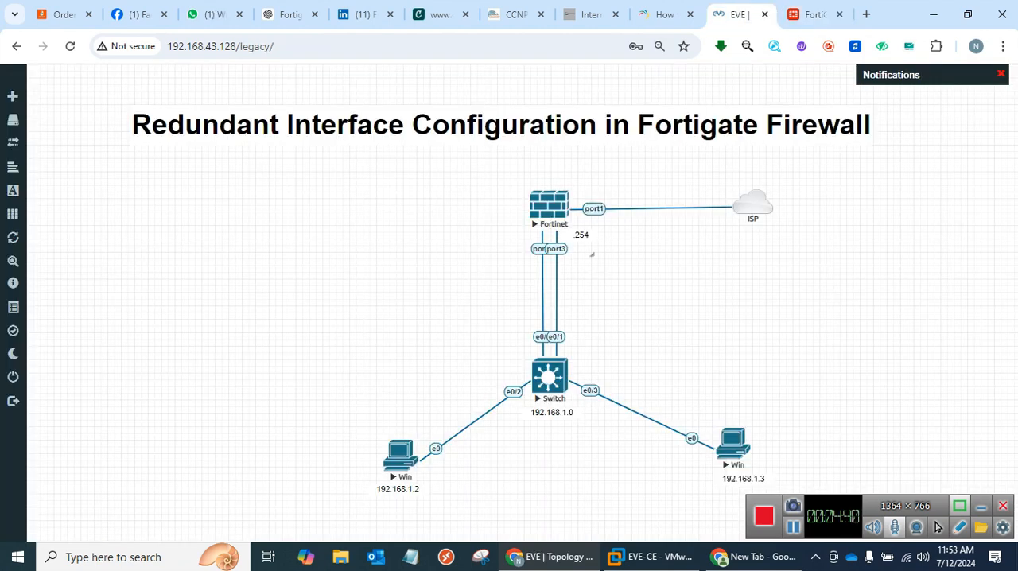
left_click(815, 15)
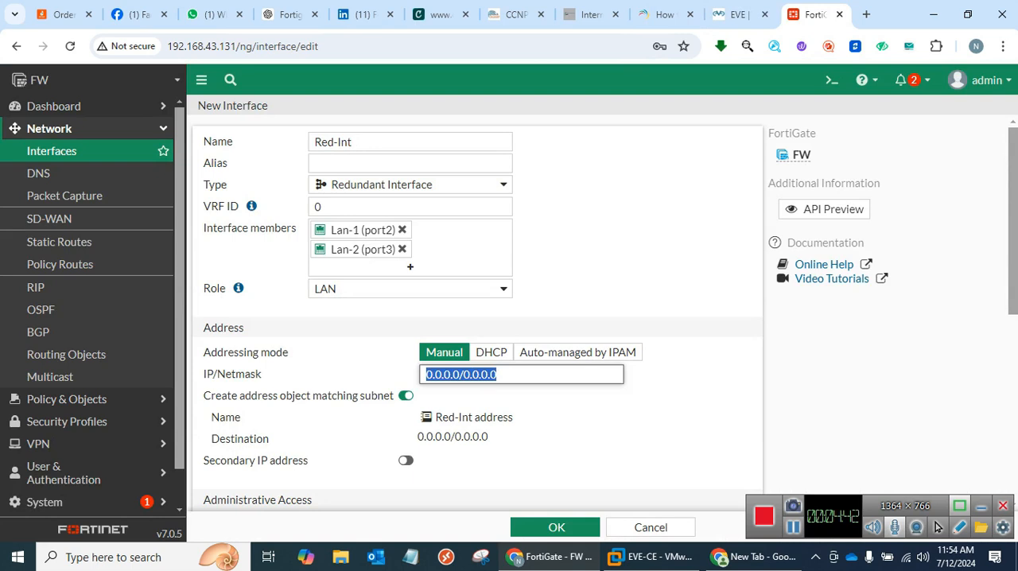
type("192.168")
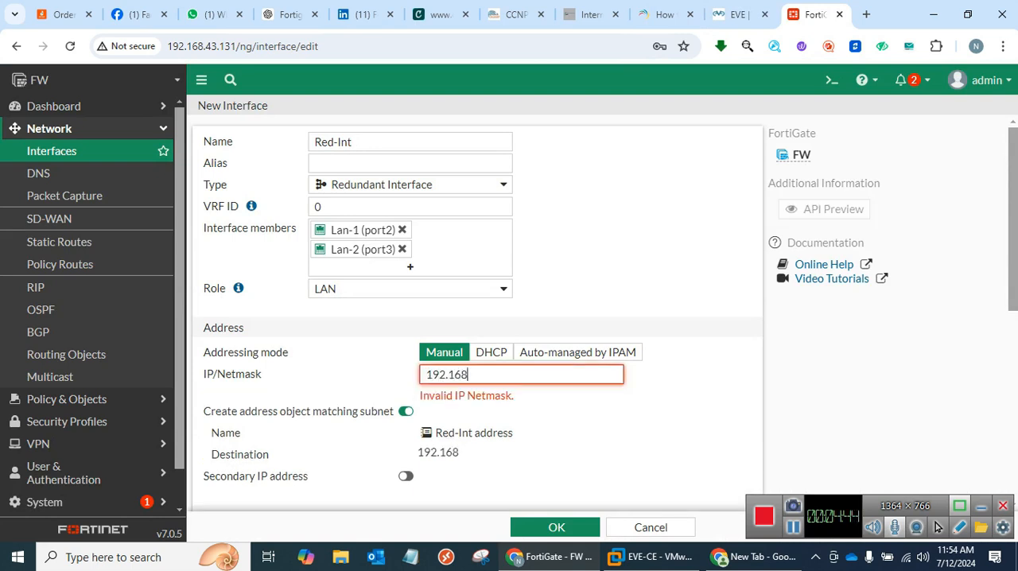
type(".1.254")
Enable the DHCP server on the Red-Int interface.
scroll(478, 318, "down", 3)
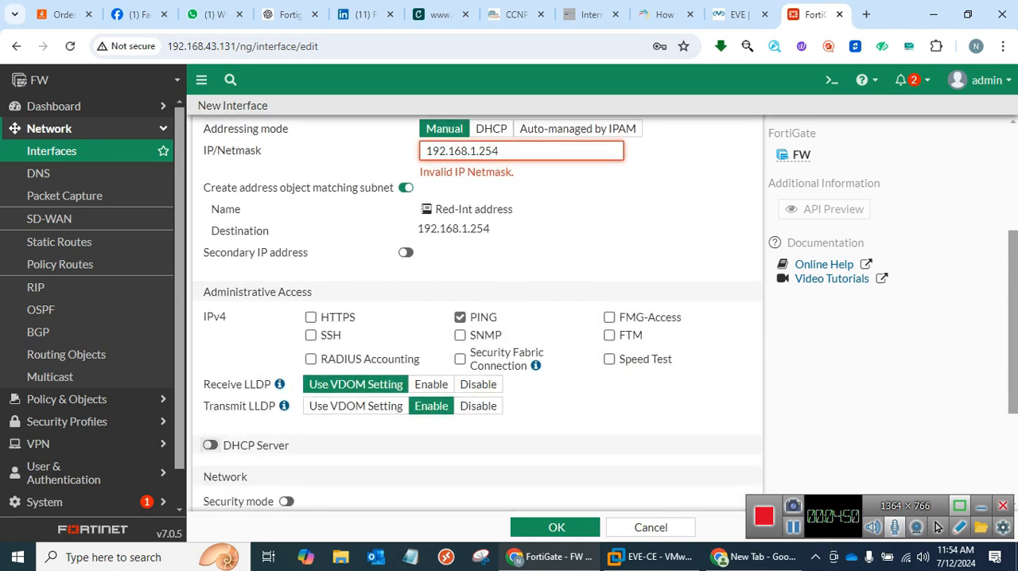
left_click(210, 446)
scroll(477, 318, "down", 2)
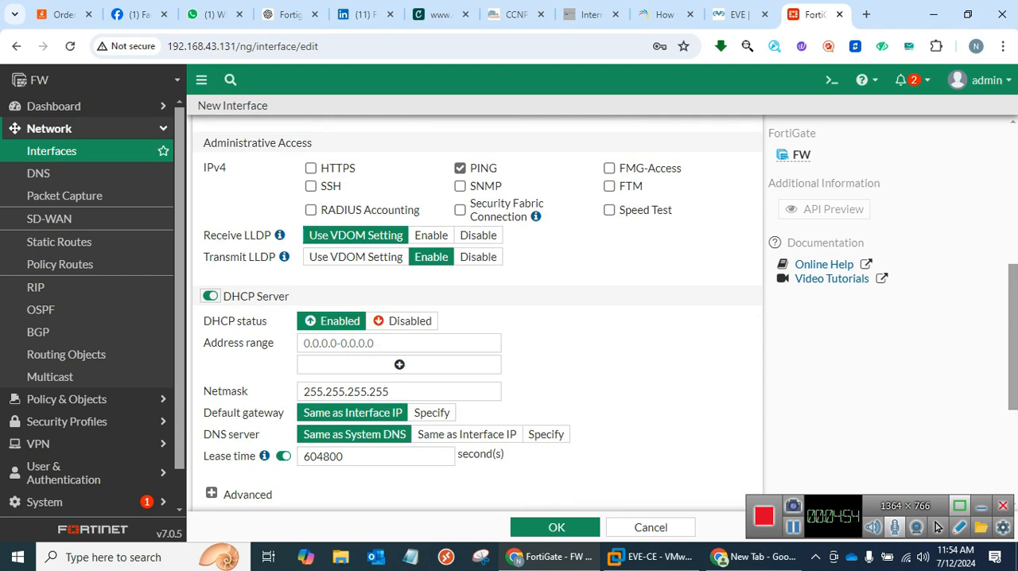
Add the /24 netmask to Red-Int's IP address, review the DHCP address range, and save the interface.
scroll(477, 318, "up", 3)
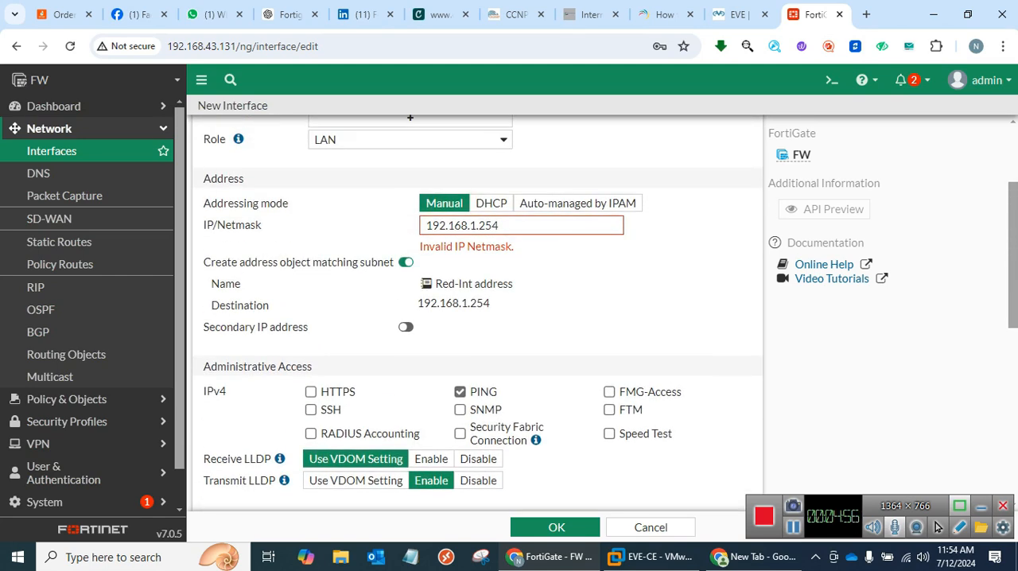
scroll(477, 318, "down", 3)
scroll(477, 318, "up", 4)
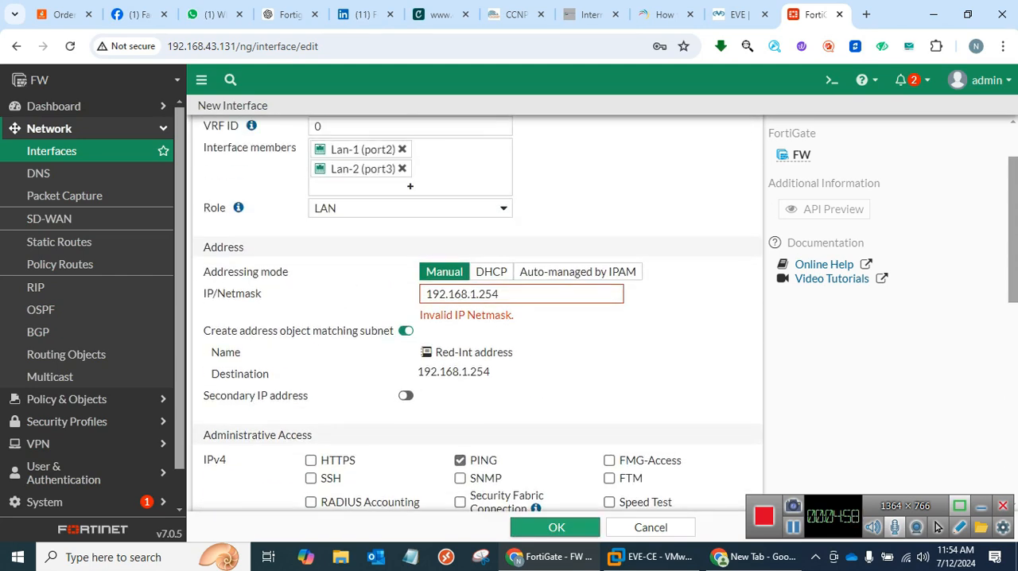
left_click(521, 294)
type("/24")
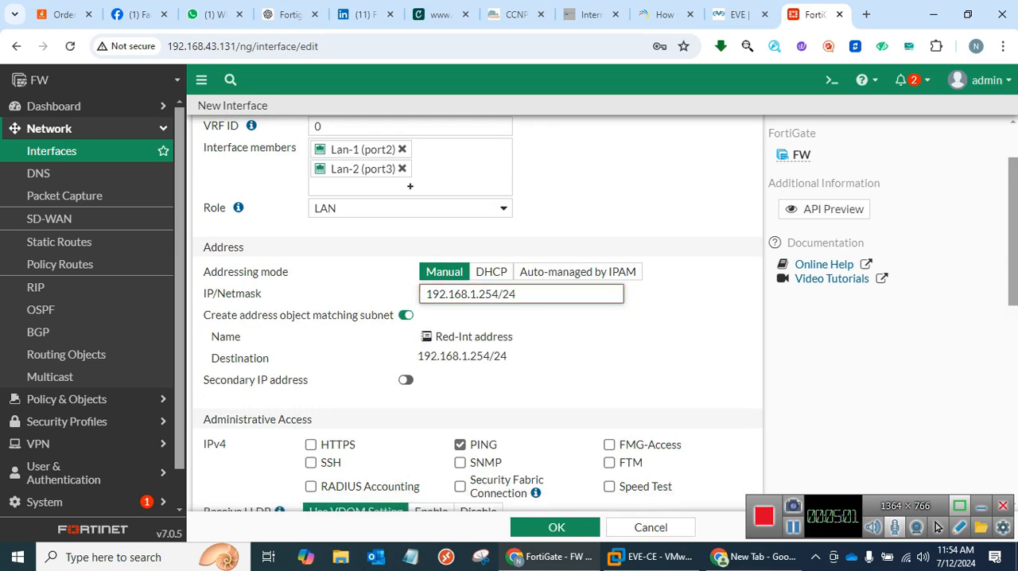
scroll(478, 314, "down", 4)
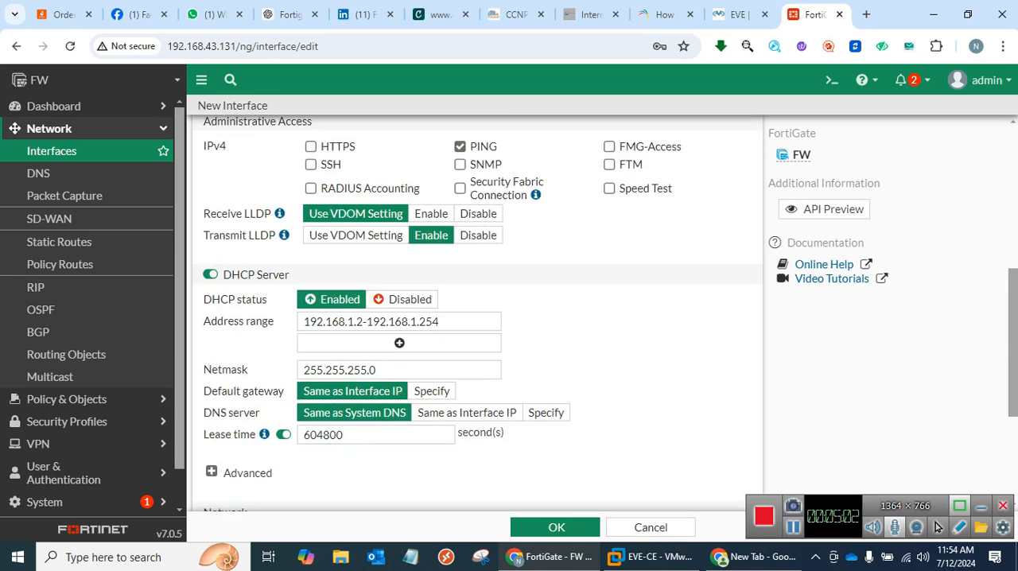
left_click(555, 527)
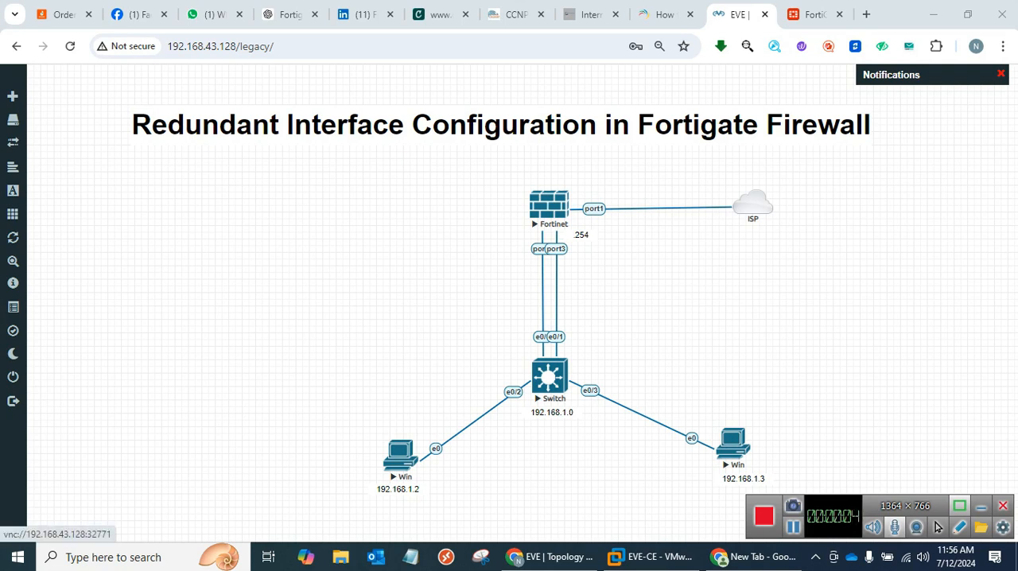
Open the console of the Win PC labelled 192.168.1.2 in the EVE topology and start a command prompt there.
left_click(400, 456)
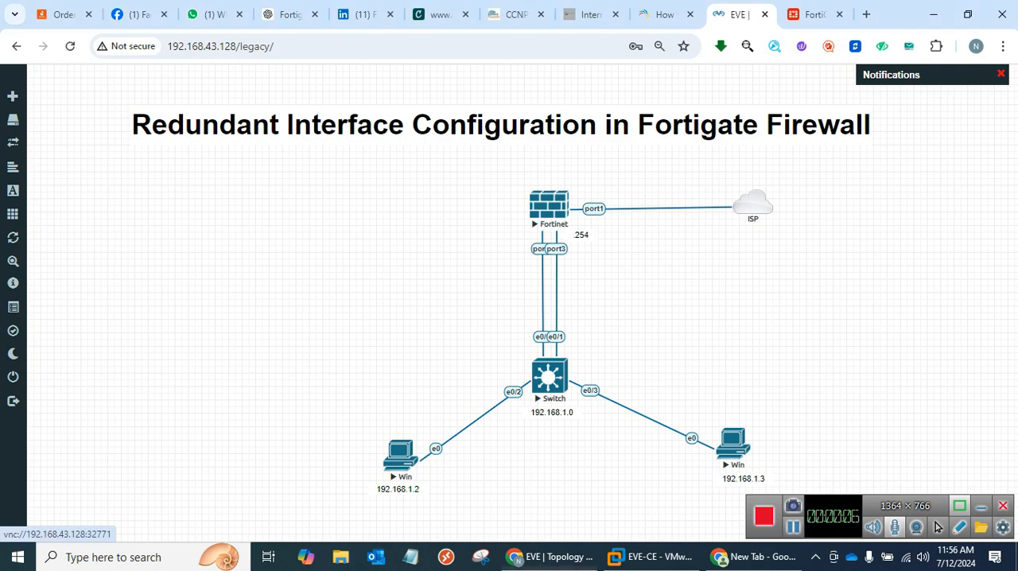
left_click(531, 159)
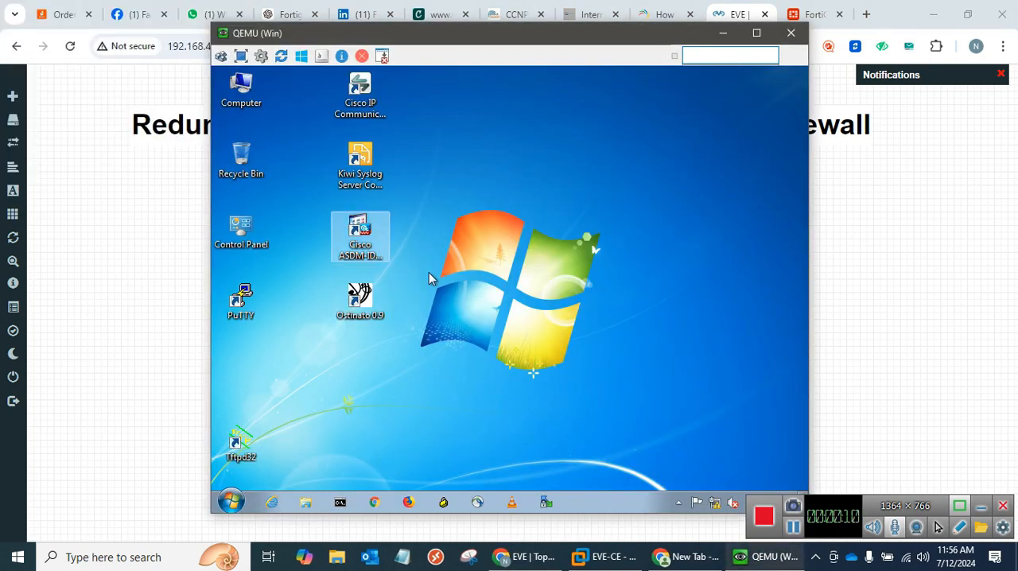
left_click(231, 501)
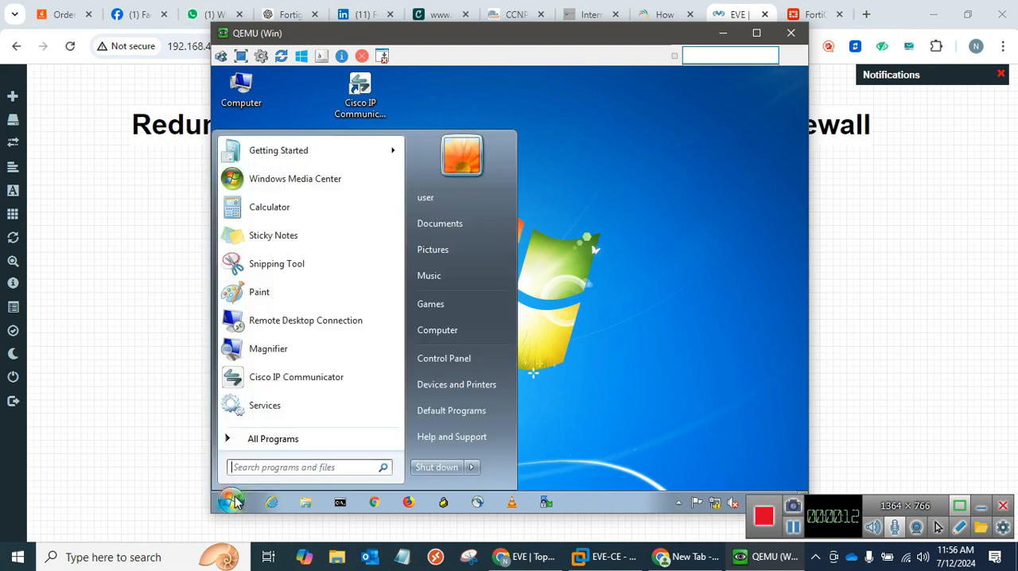
type("cmd")
key("Return")
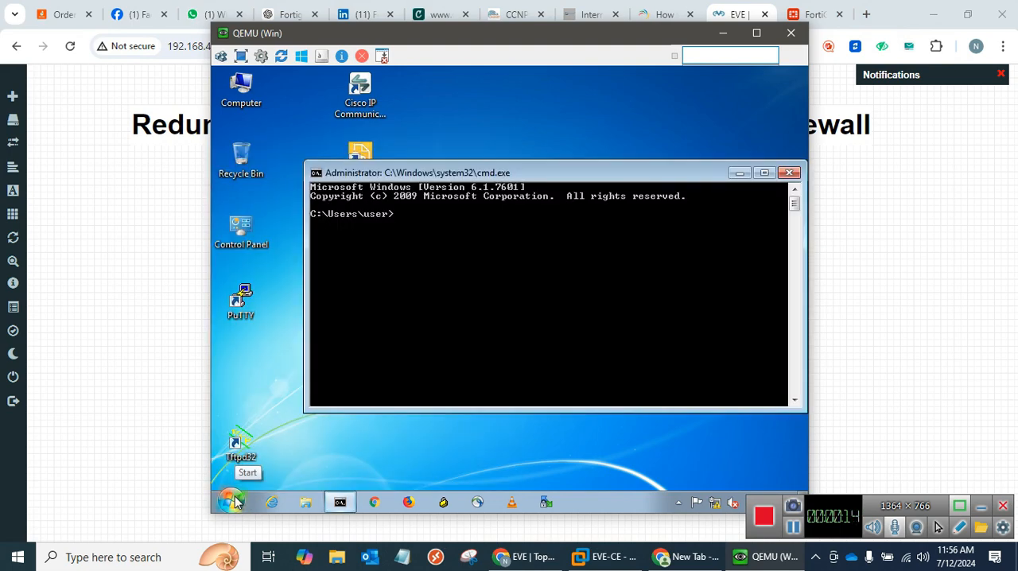
Test the PC's internet connectivity with a continuous ping to 8.8.8.8 using the -t option.
type("ping 8.8.8.8 -t")
key("Return")
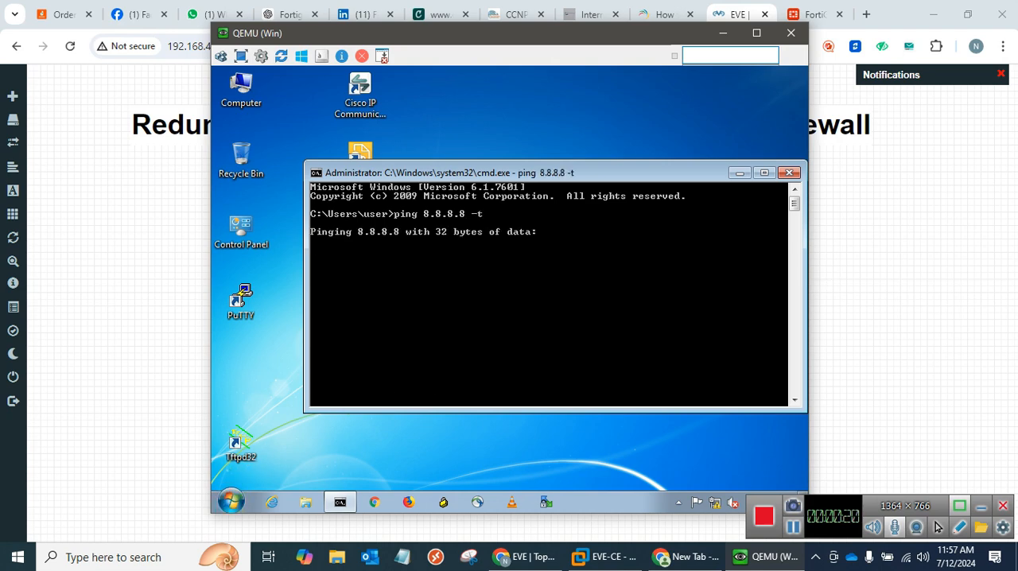
Switch to the FortiGate web interface and start a new firewall policy named Lan-to-Wan.
left_click(858, 220)
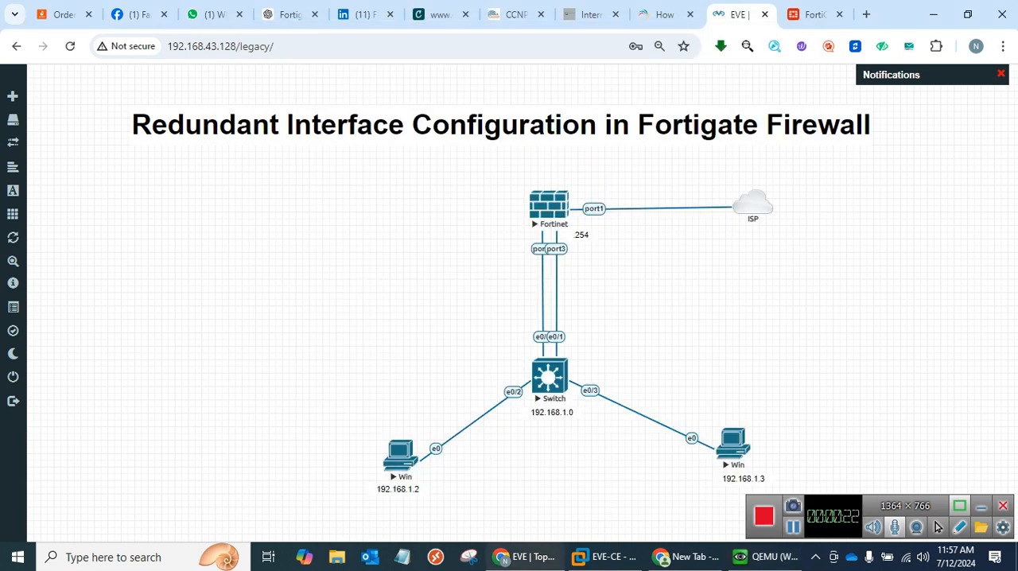
left_click(813, 15)
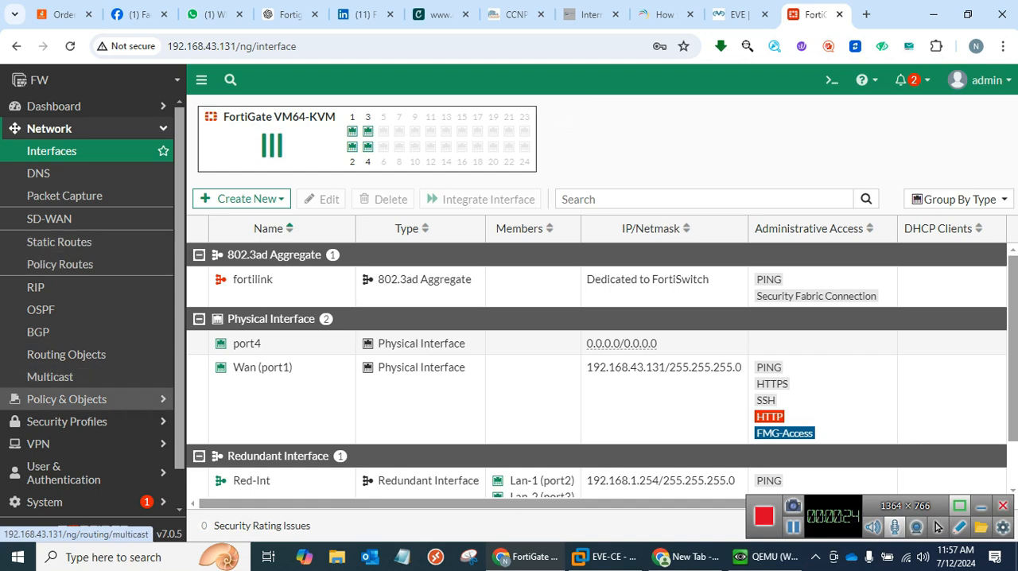
left_click(80, 398)
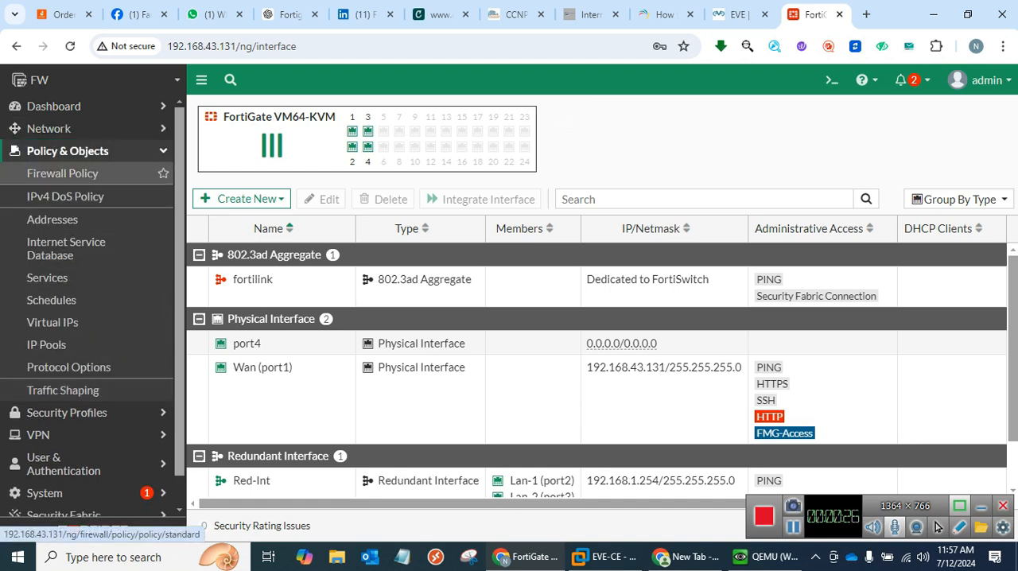
left_click(62, 172)
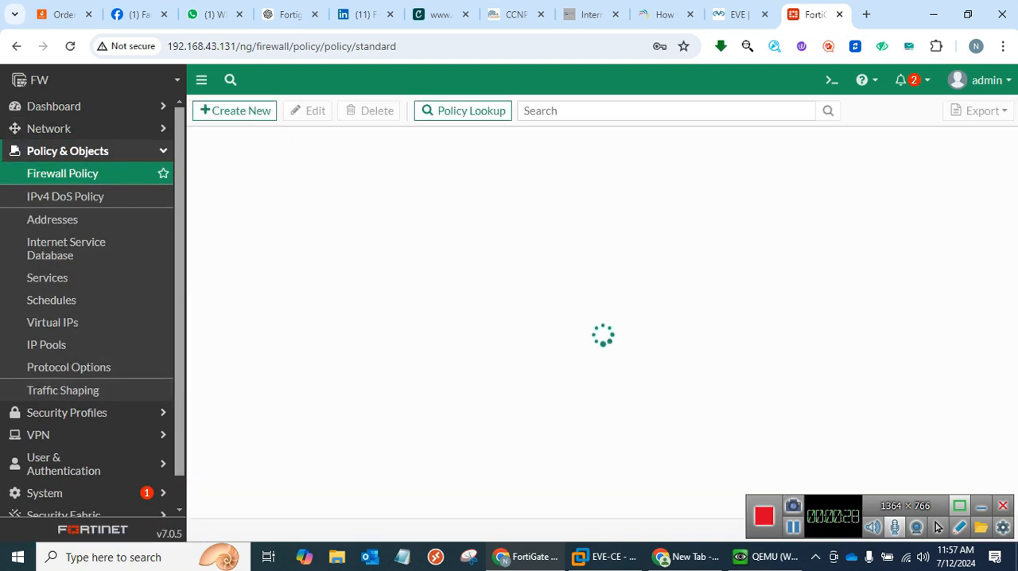
left_click(234, 110)
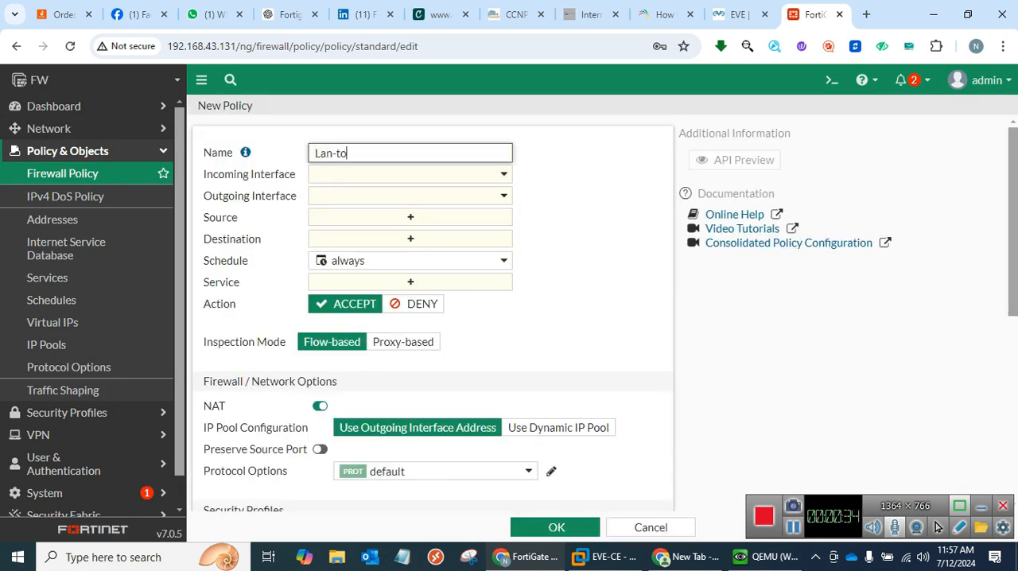
type("Lan-to-Wan")
Set the policy's incoming interface to Red-Int and its outgoing interface to Wan (port1).
key("Tab")
key("Return")
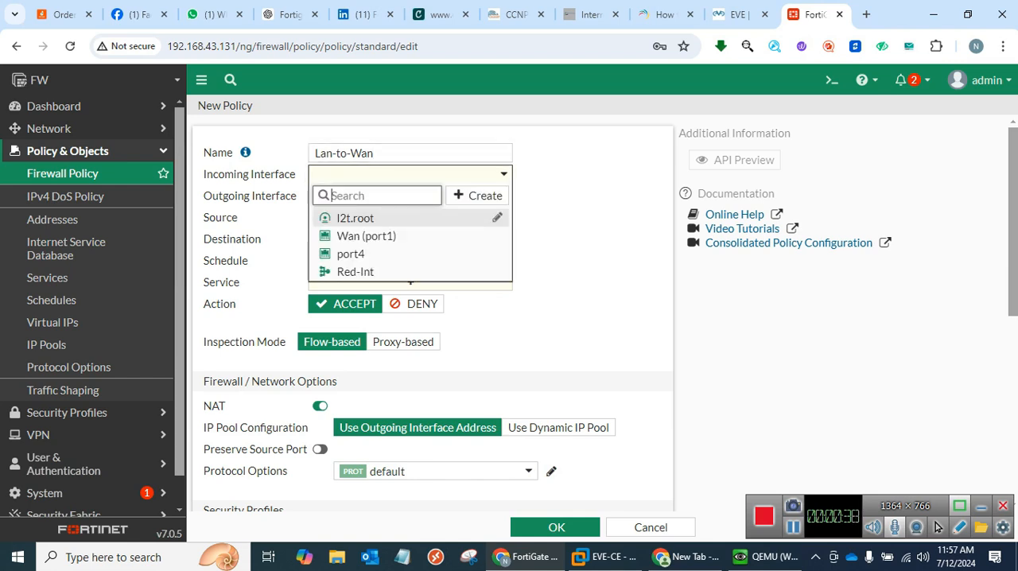
key("Down")
key("Down")
key("Down")
key("Return")
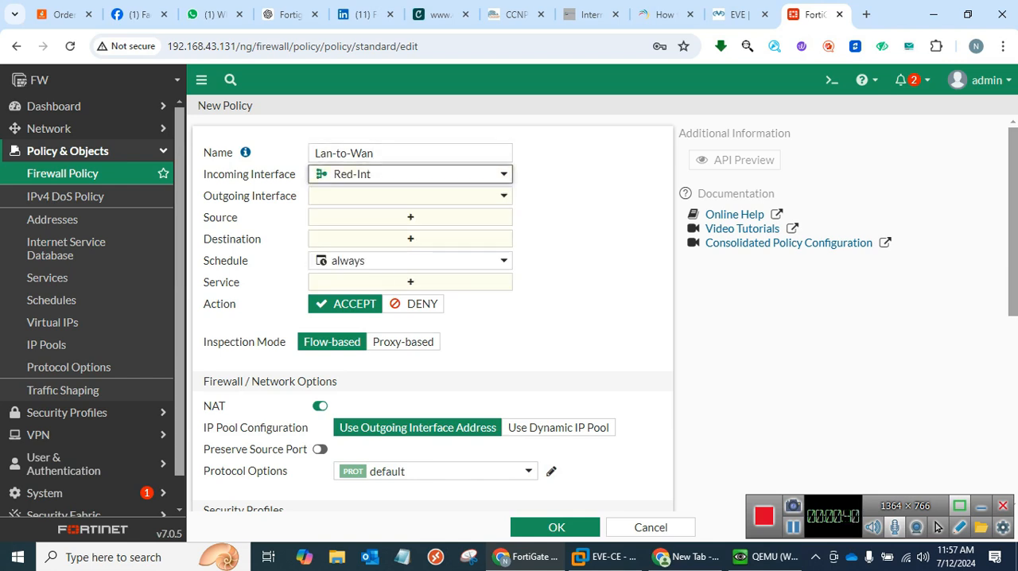
key("Tab")
key("Return")
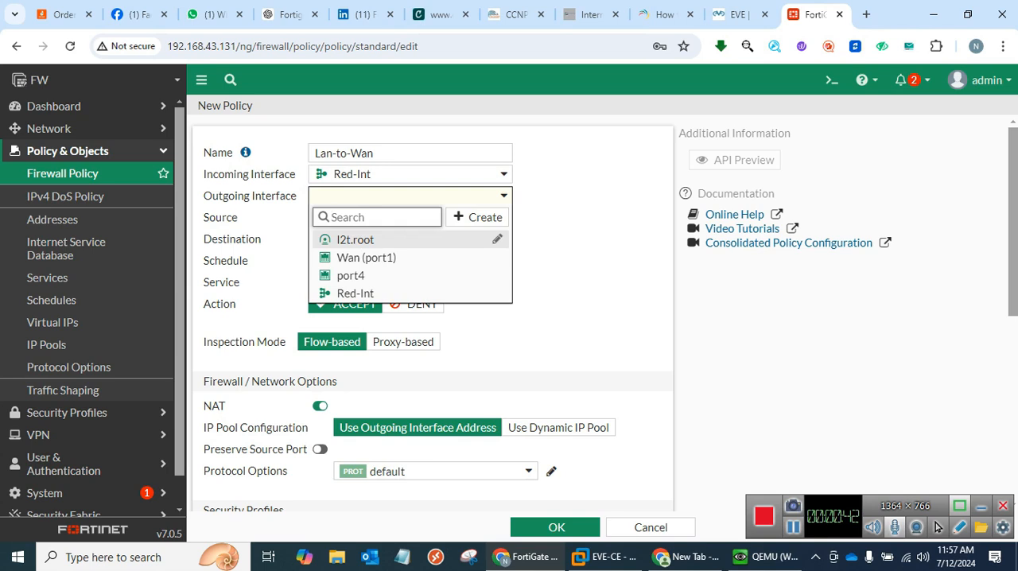
key("Down")
key("Return")
Set the policy's source and destination addresses to all and its service to ALL.
key("Tab")
key("Return")
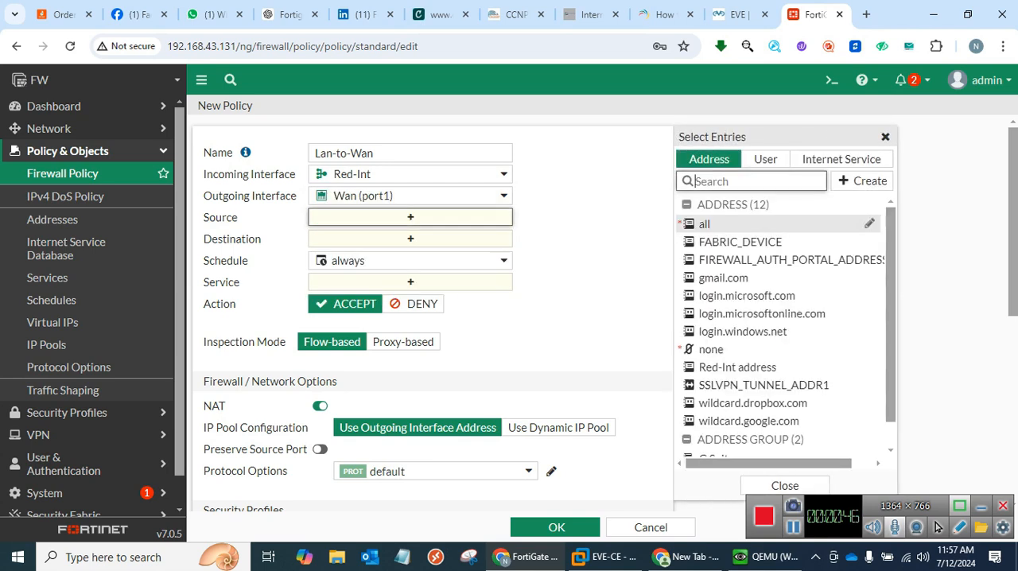
left_click(705, 224)
left_click(410, 254)
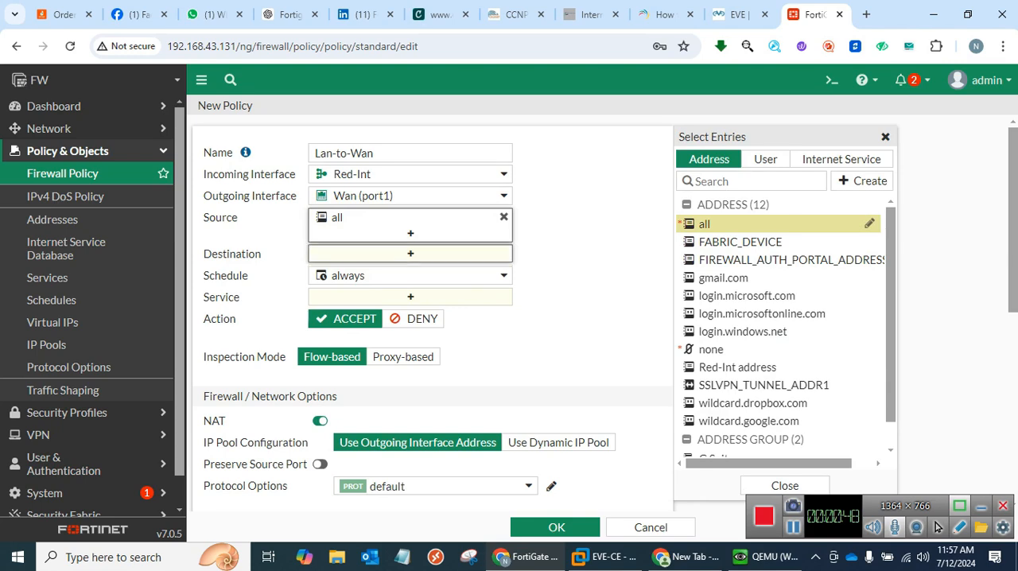
left_click(705, 224)
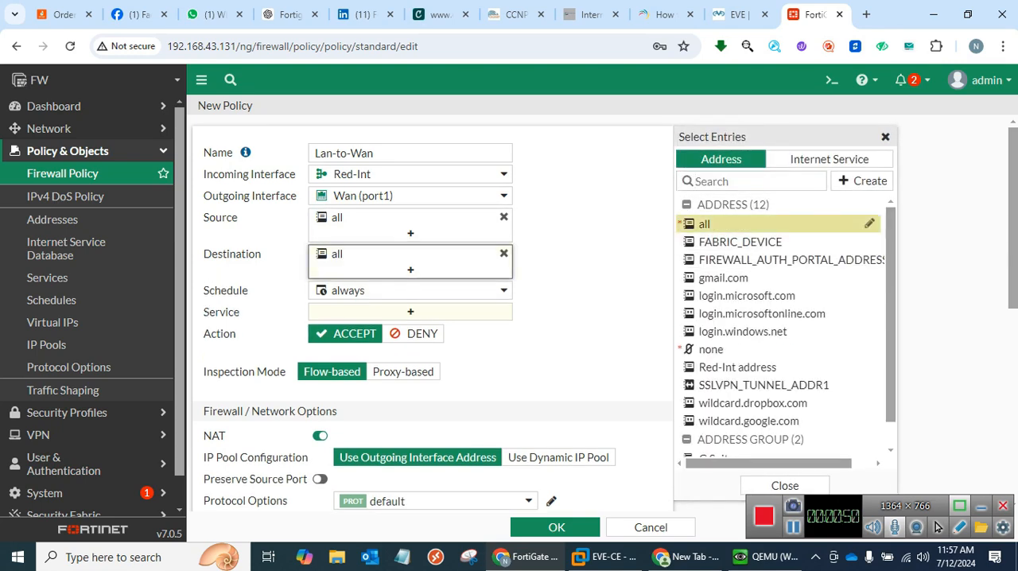
left_click(411, 311)
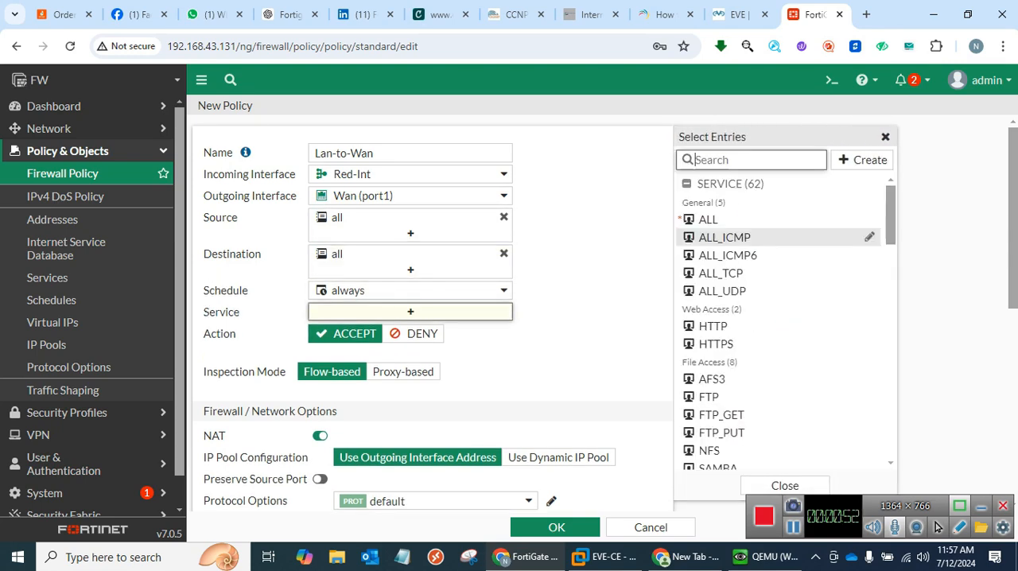
left_click(708, 219)
Set the policy to log allowed traffic for All Sessions and save it.
scroll(429, 318, "down", 5)
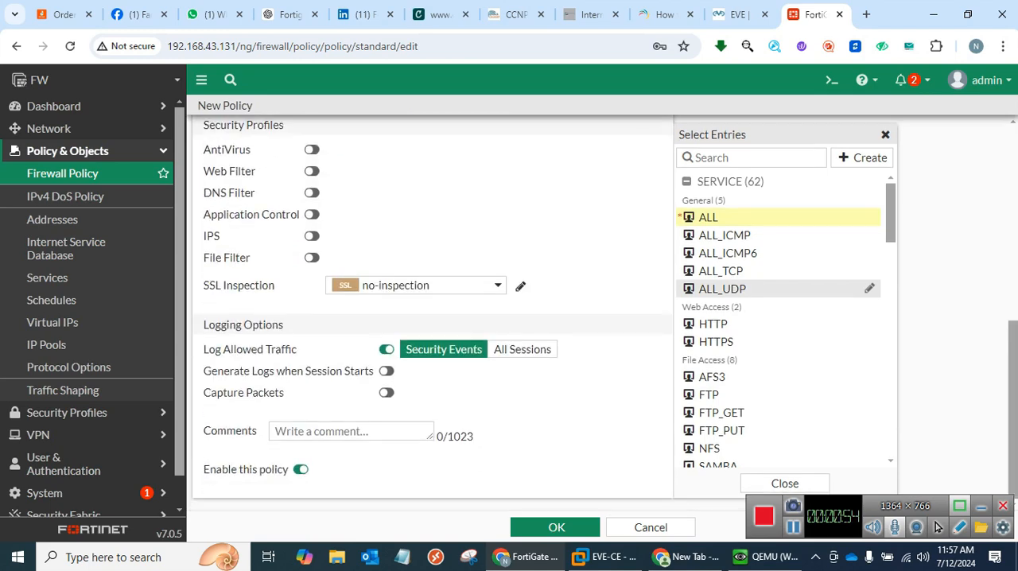
left_click(522, 349)
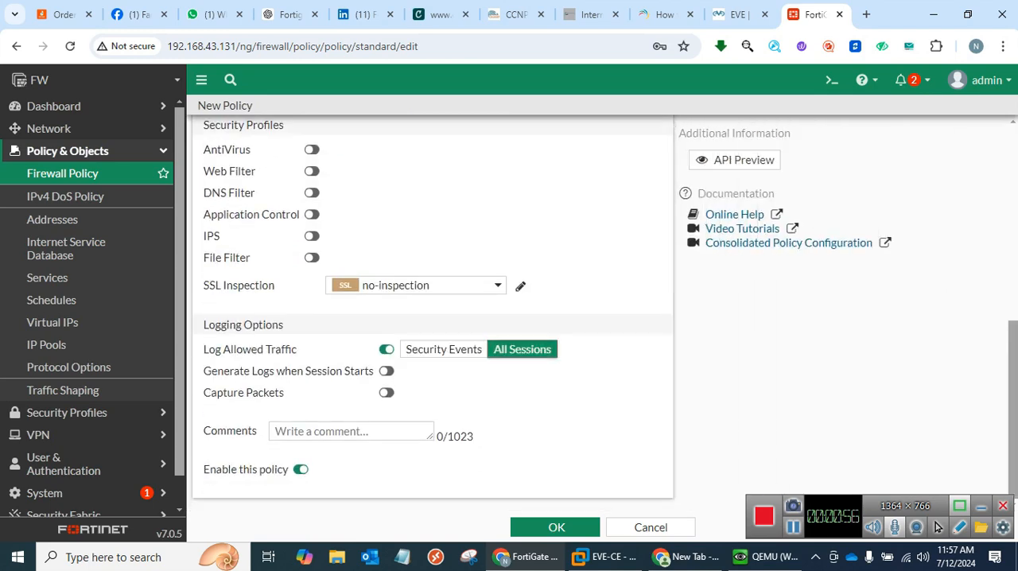
left_click(557, 527)
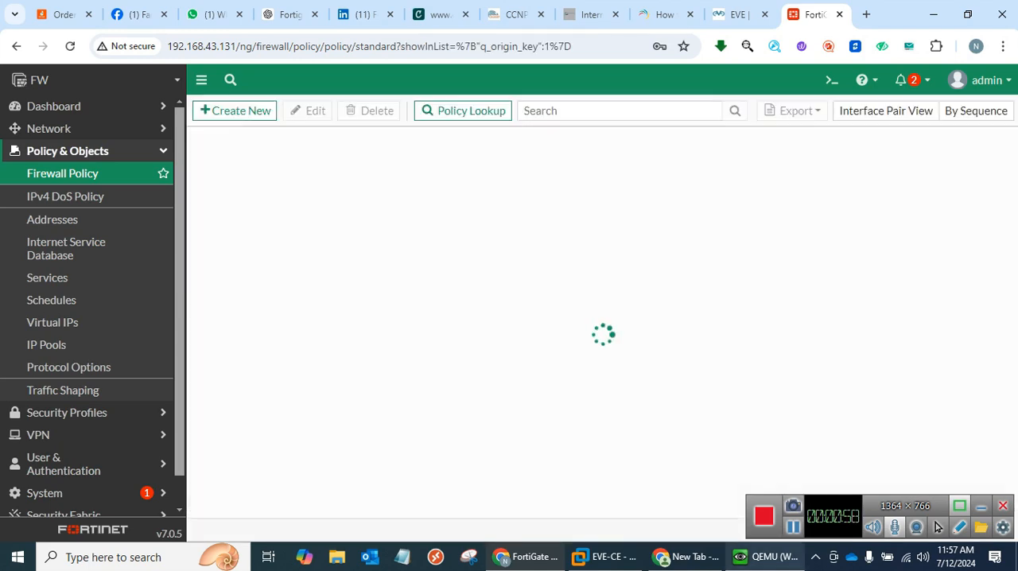
Check the continuous ping on the Windows PC and review the port2 and port3 links in the EVE topology.
left_click(763, 556)
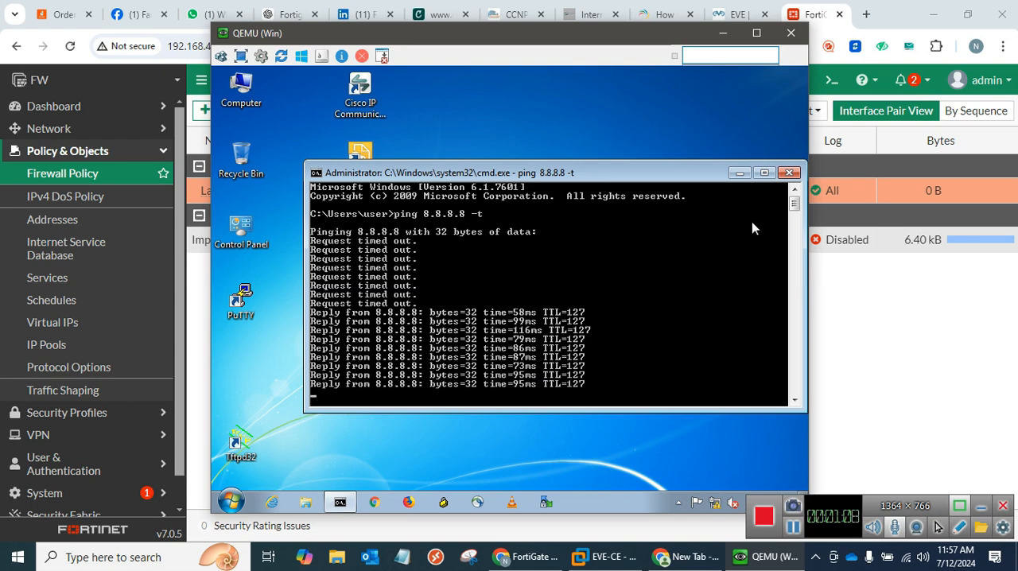
left_click(855, 241)
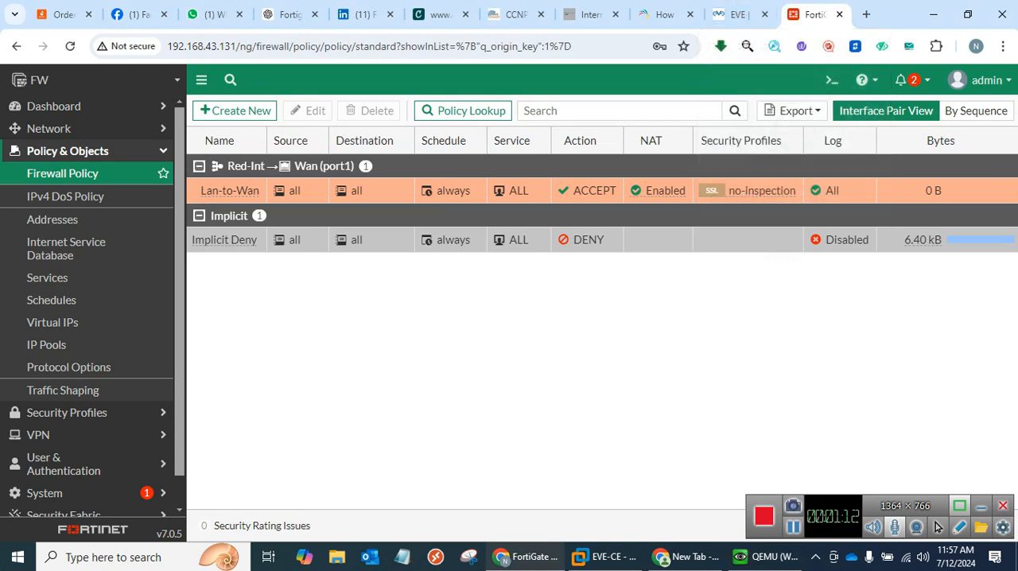
key("ctrl+shift+Tab")
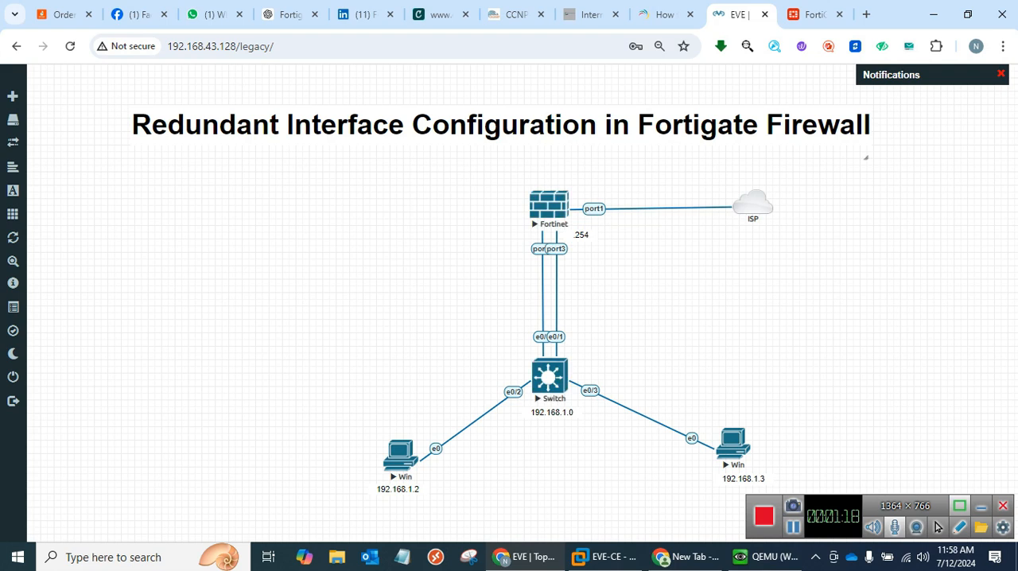
Open the FortiGate CLI console, enter port2's interface configuration, and write the command set status down without running it.
key("ctrl+Tab")
left_click(832, 79)
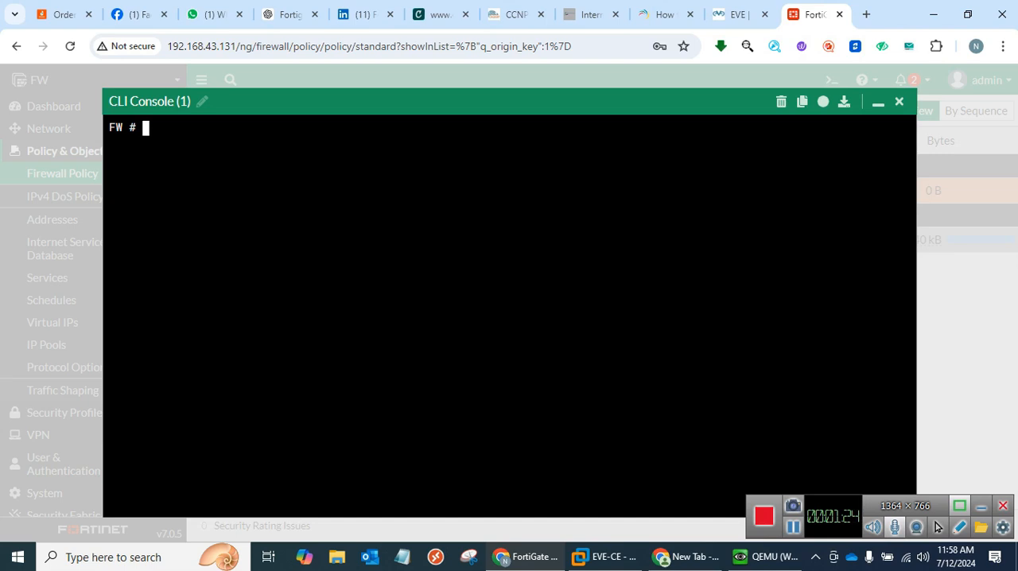
type("config sys ")
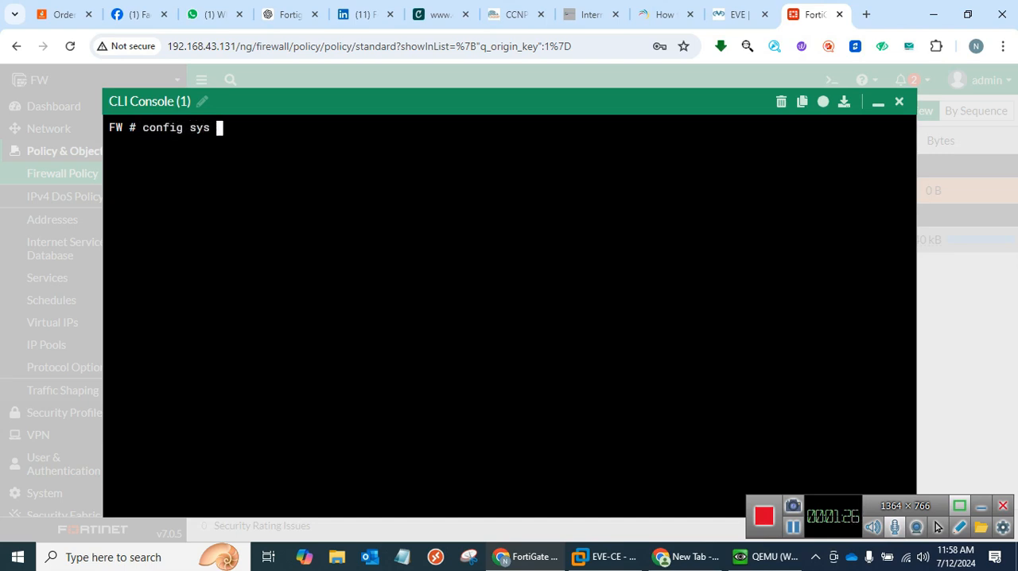
type("int")
key("Return")
type("edit ")
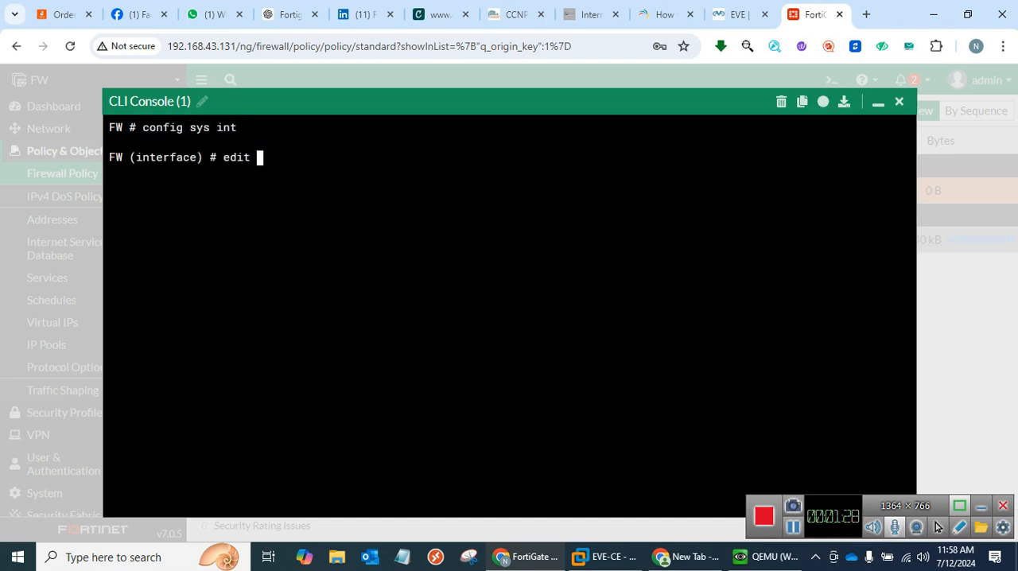
type("port2")
key("Return")
type("set")
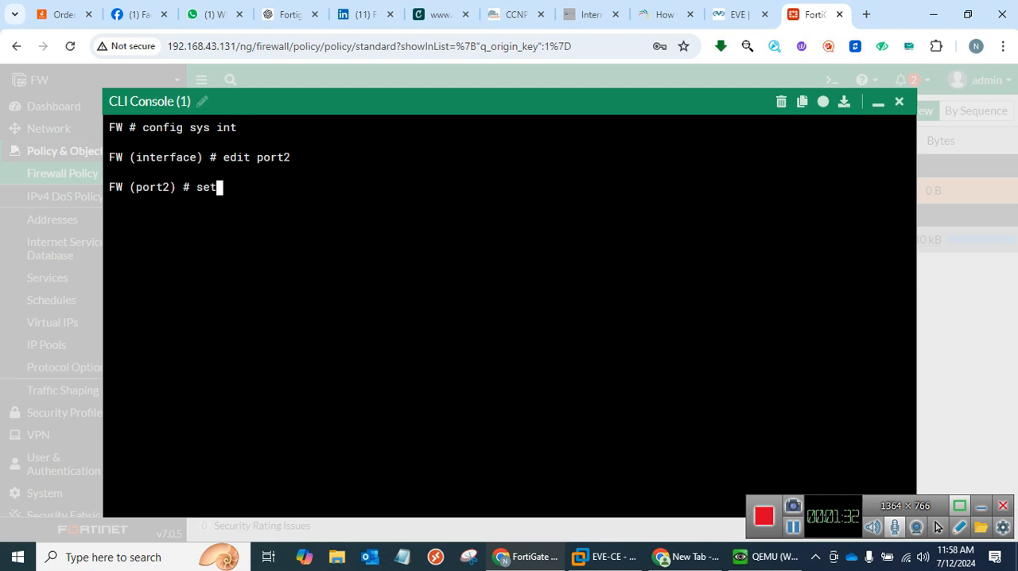
type(" status down")
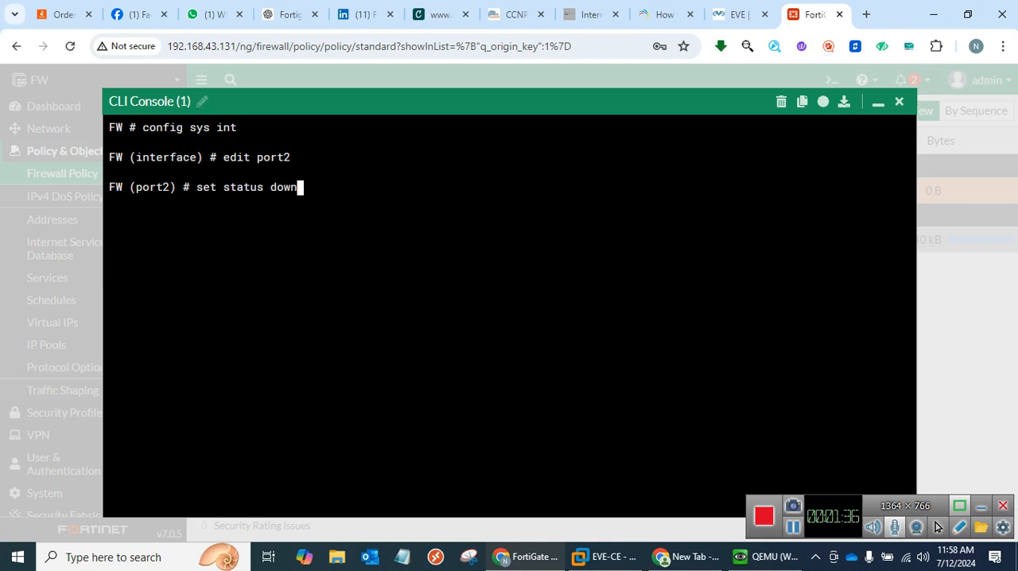
Bring up the Windows PC console, move its window off the CLI commands, and return to the FortiGate CLI.
left_click(765, 557)
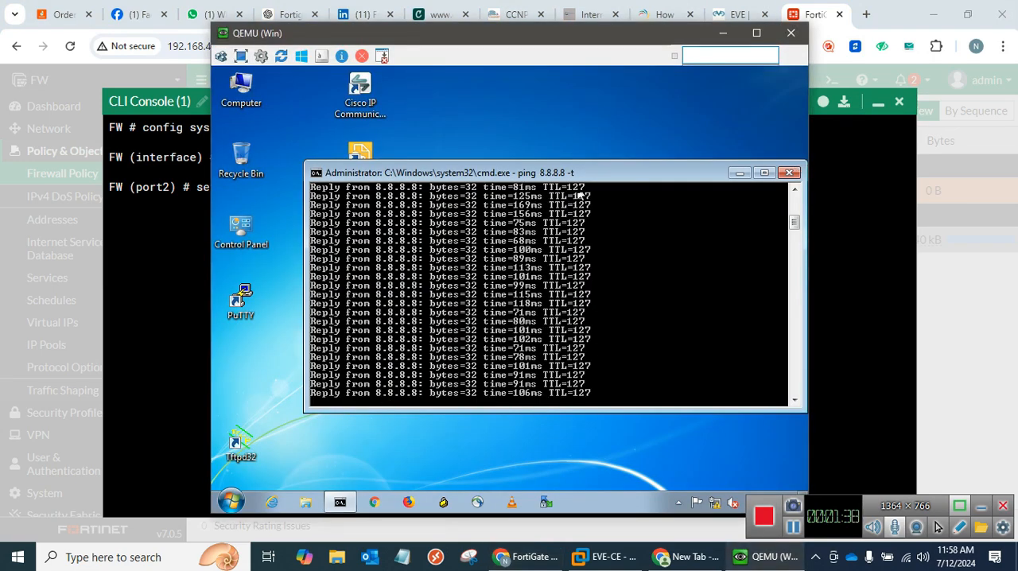
left_click_drag(514, 34, 769, 39)
left_click(438, 204)
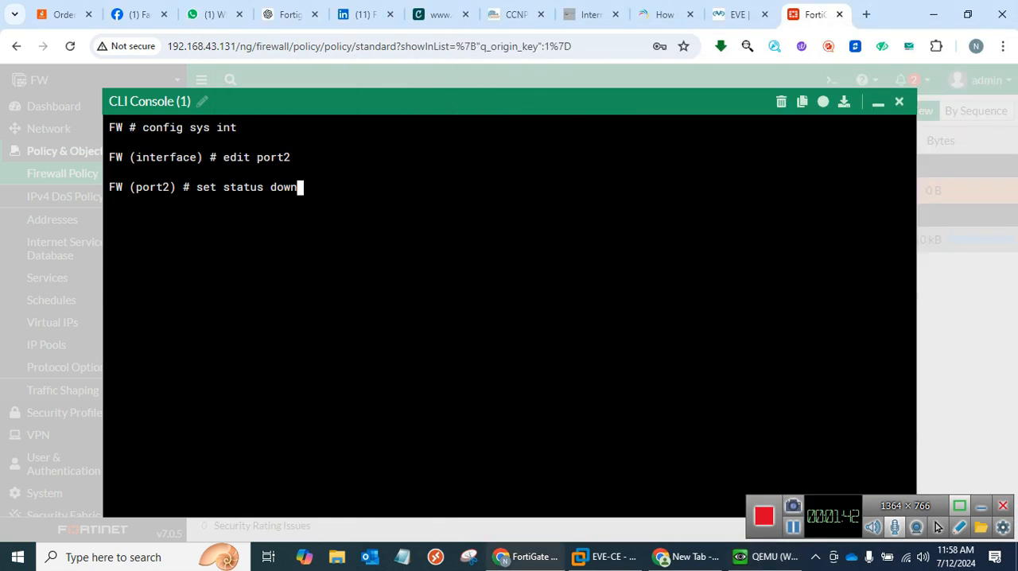
Run the command that brings port2 down, end the configuration, and check the PC's continuous ping.
key("Return")
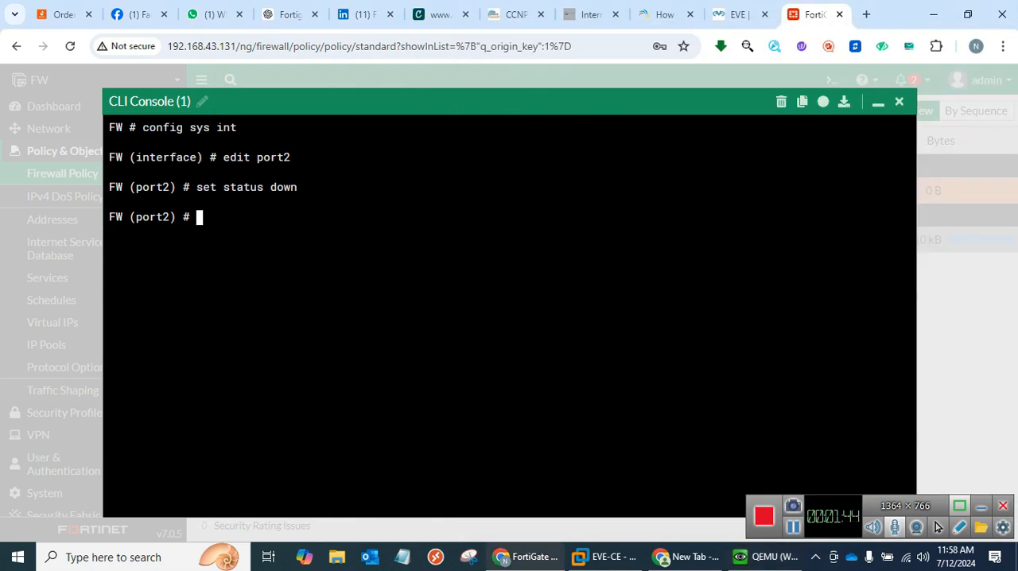
type("end")
key("Return")
left_click(765, 557)
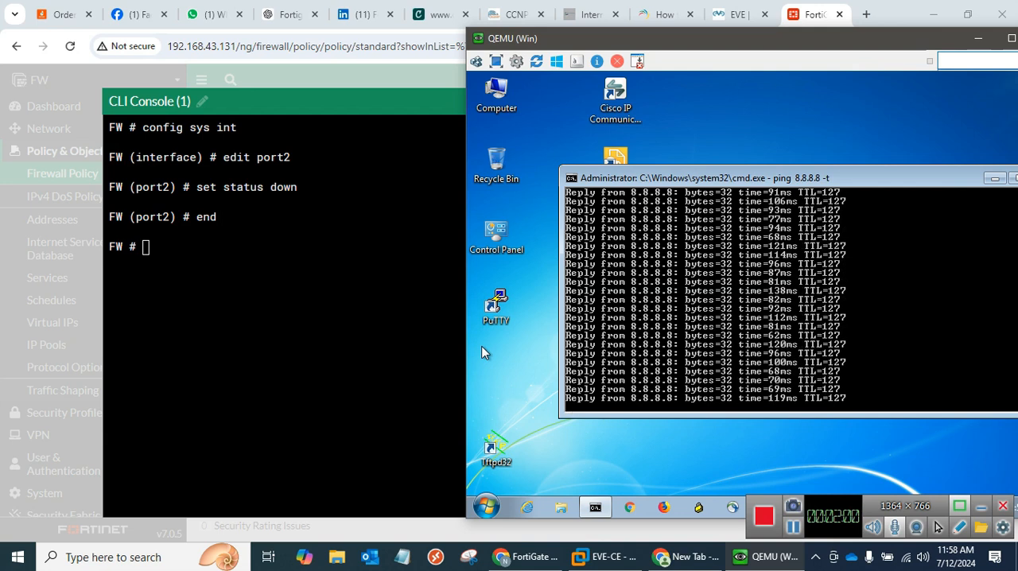
left_click(436, 353)
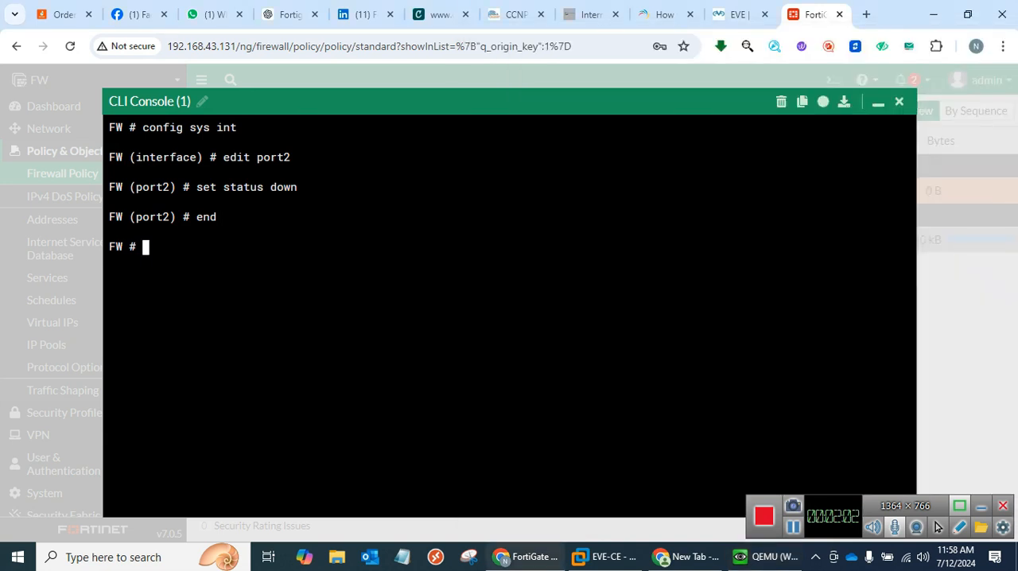
Set port3's status to down through the CLI interface configuration, end it, and check the PC's continuous ping.
type("g")
type("onfig sys g")
key("BackSpace")
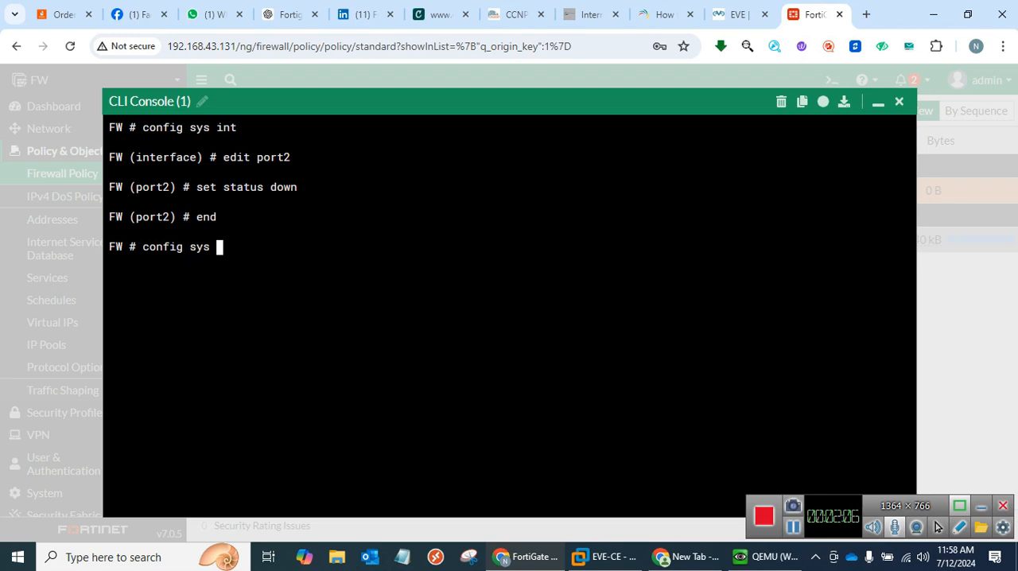
type("int")
key("Return")
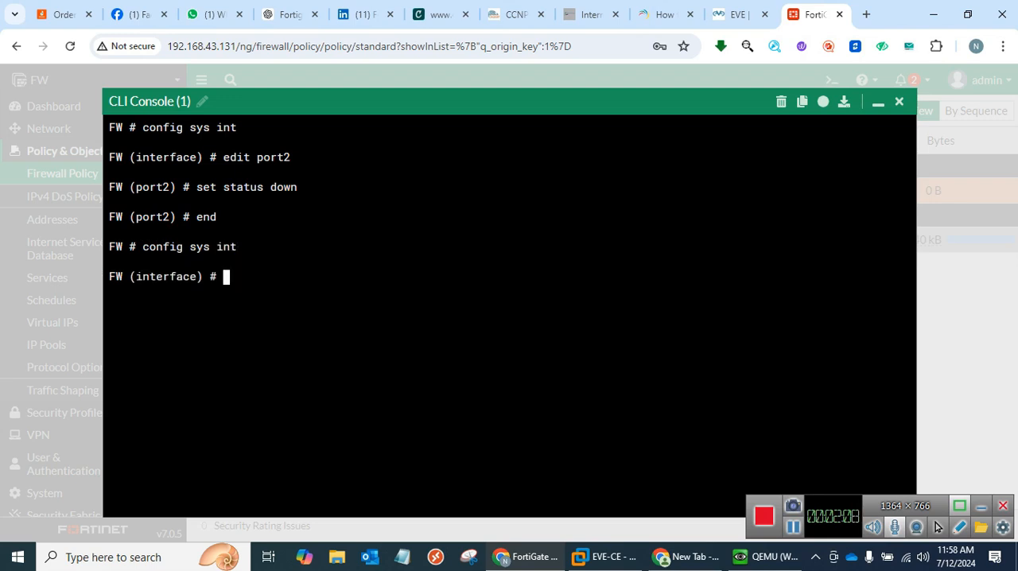
type("edit port")
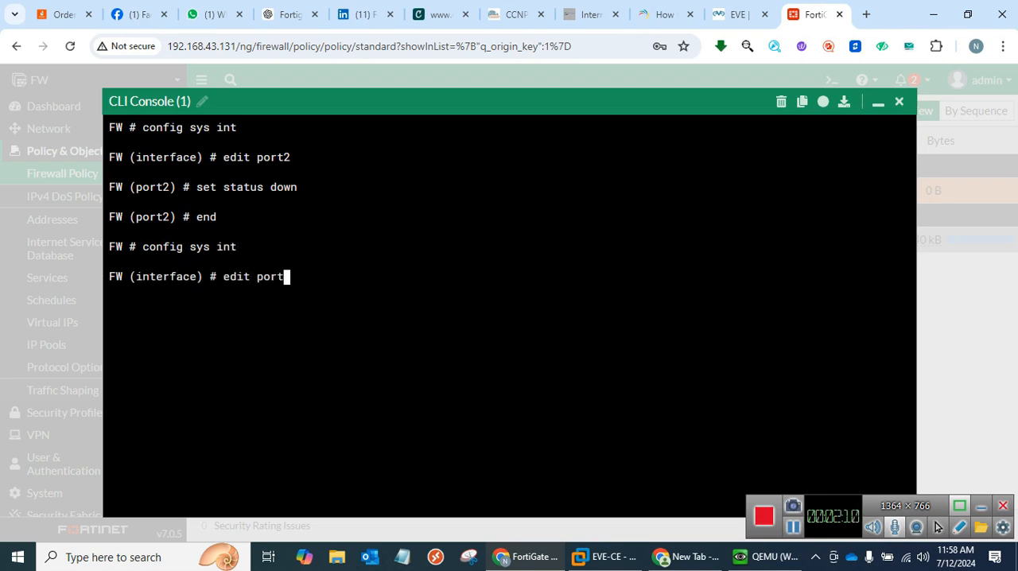
type("3")
key("Return")
type("s")
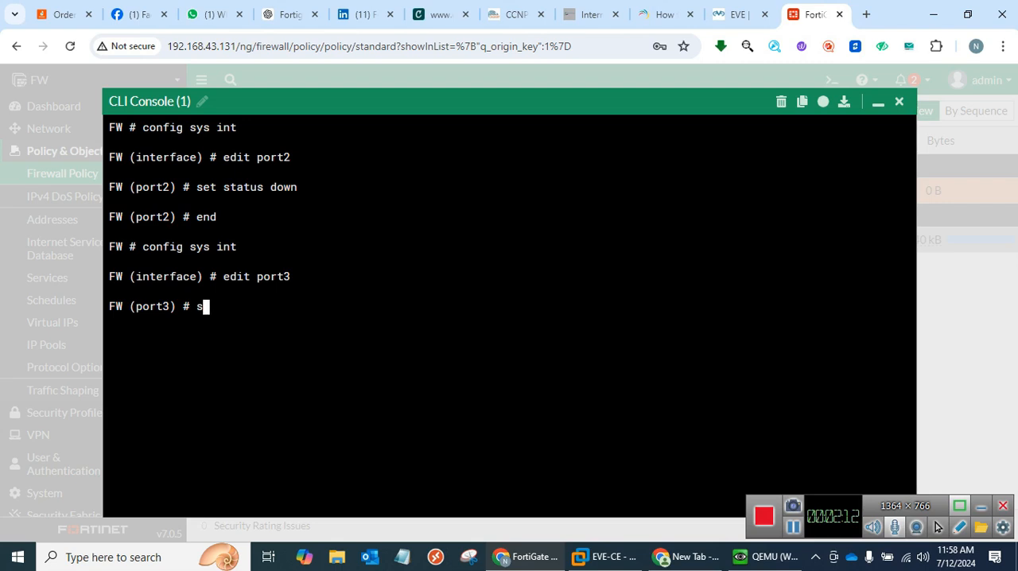
type("et status down")
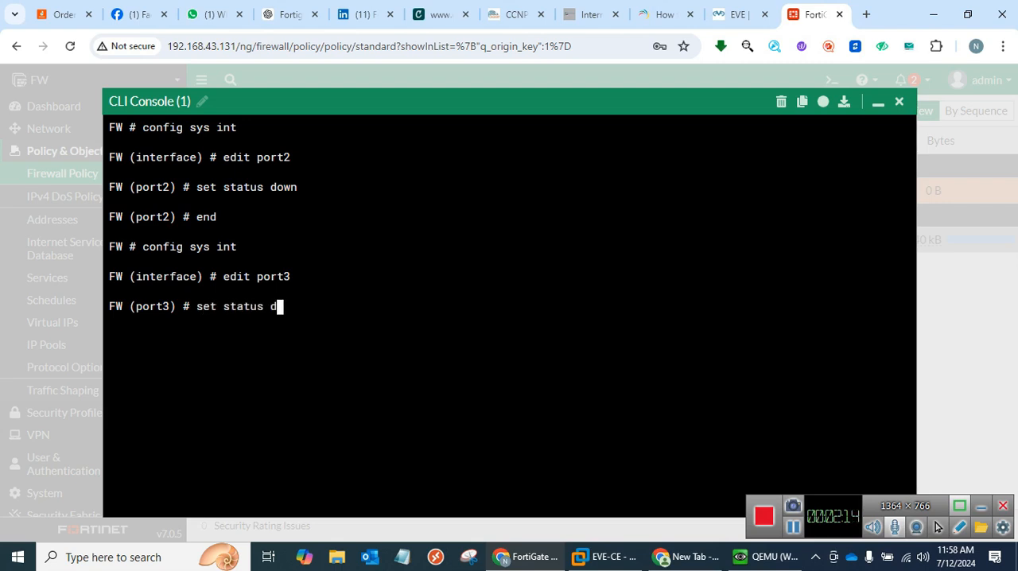
key("Return")
type("end'")
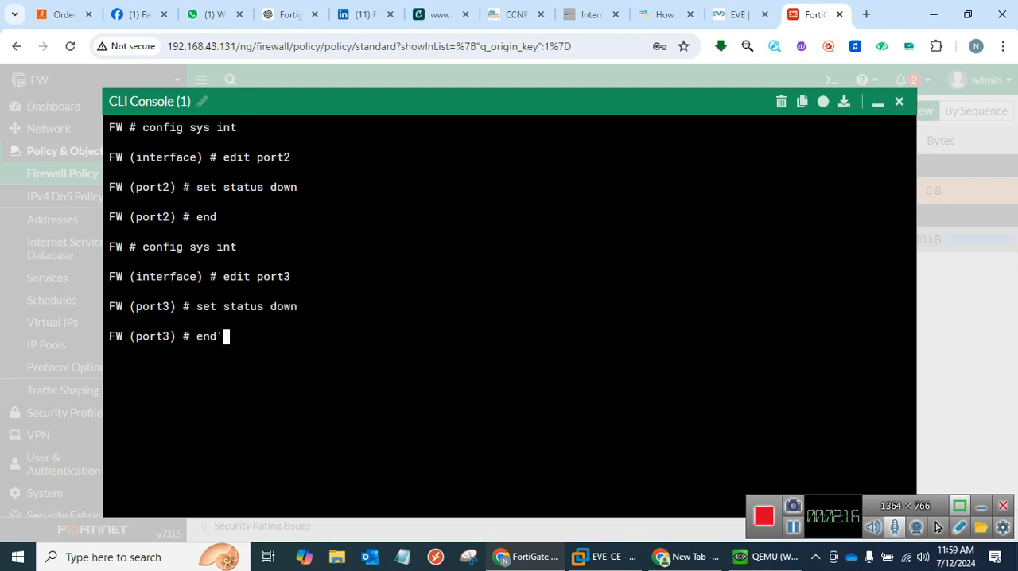
key("BackSpace")
key("Return")
left_click(765, 557)
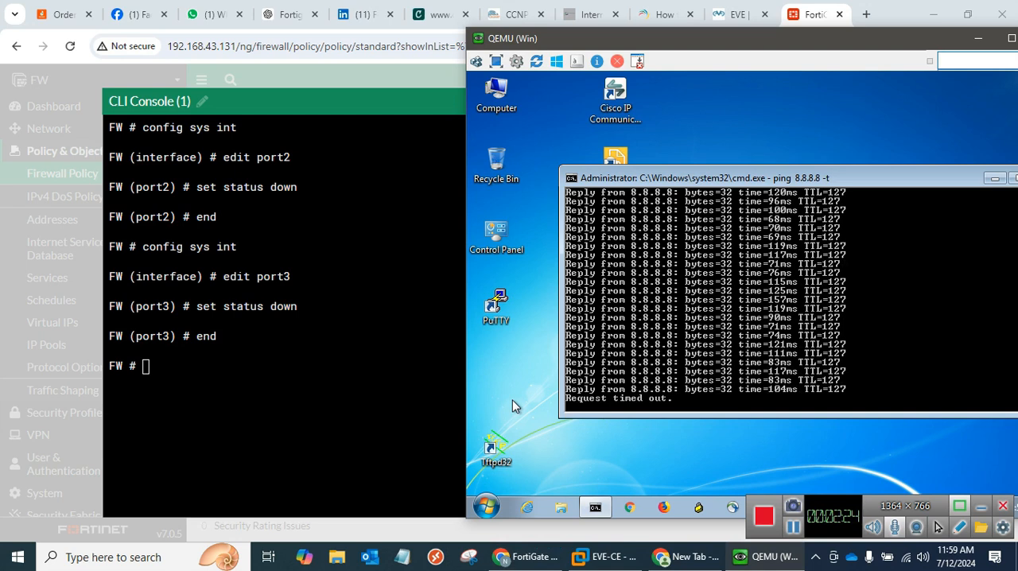
Return to the FortiGate CLI console and enter port2's configuration with config sys int and edit port2.
left_click(409, 402)
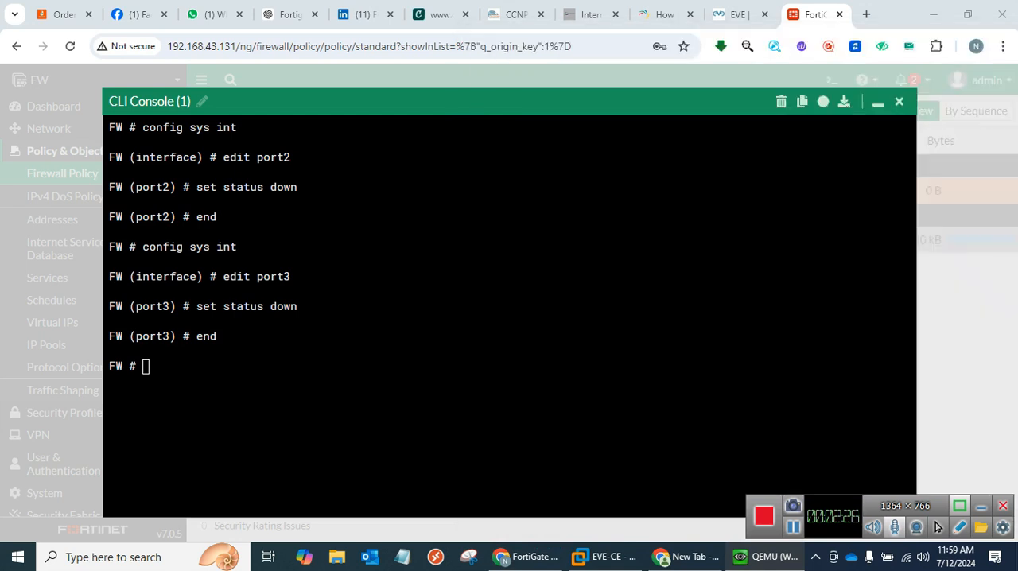
type("config ")
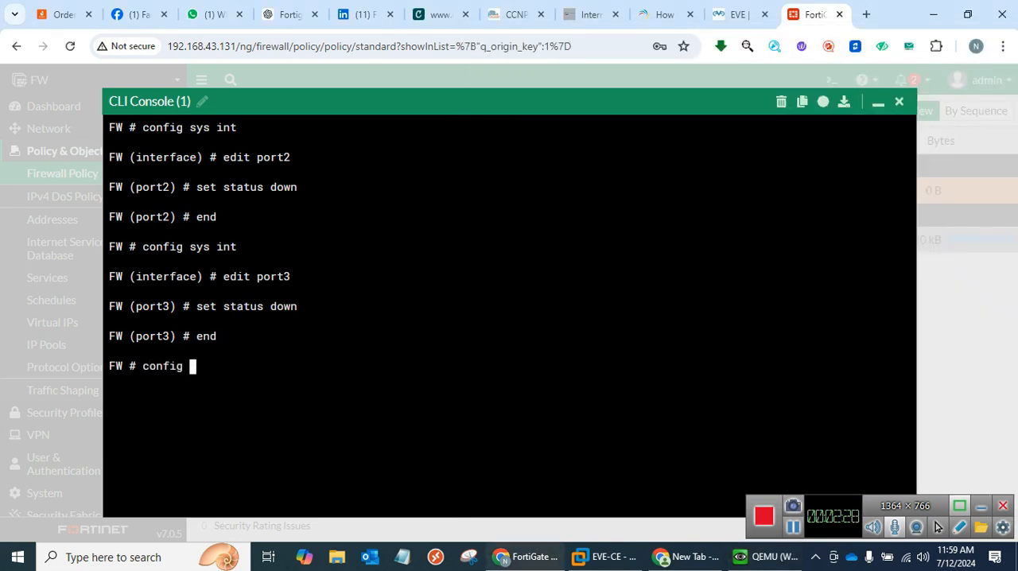
type("sys int")
key("Return")
type("edit")
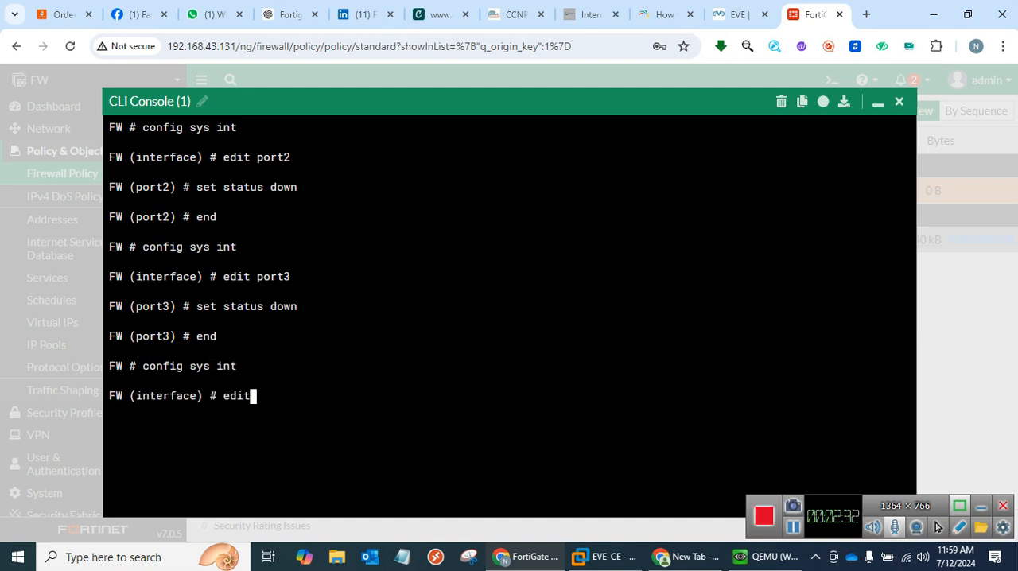
type(" port2")
key("Return")
Set port2's status to up, end the configuration, and check the Windows PC's continuous ping to 8.8.8.8.
type("s")
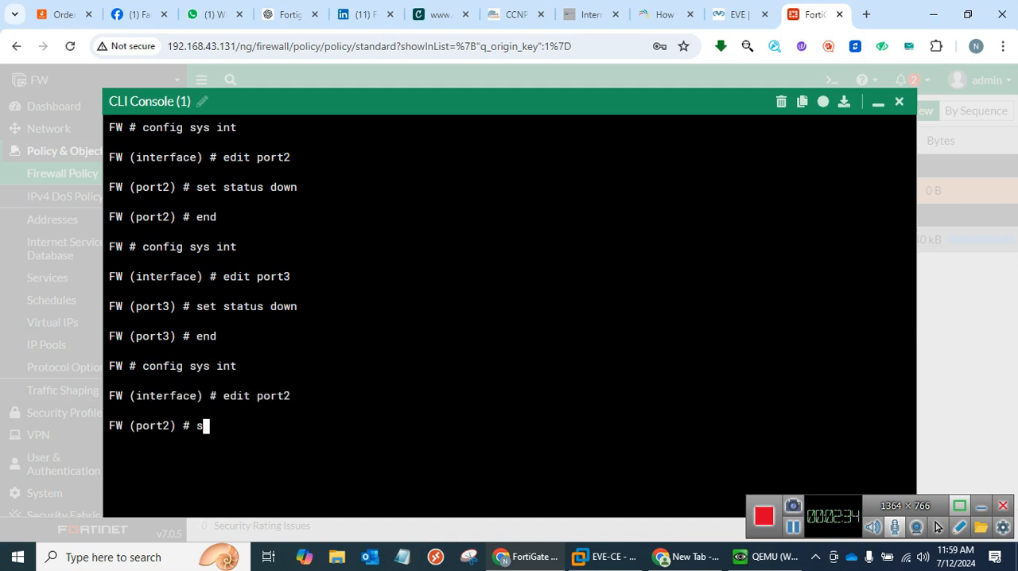
type("et status up")
key("Return")
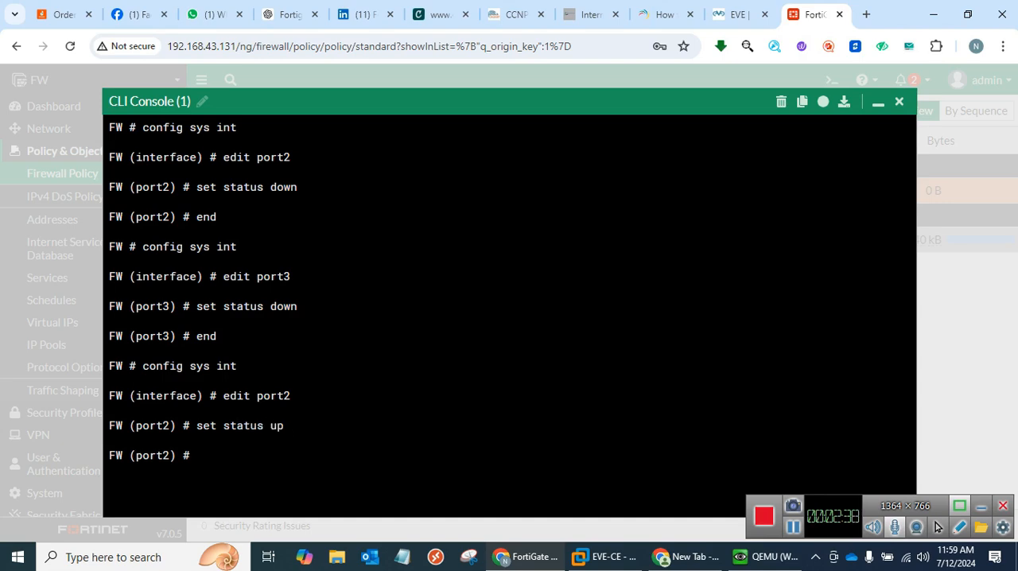
type("end")
key("Return")
left_click(768, 556)
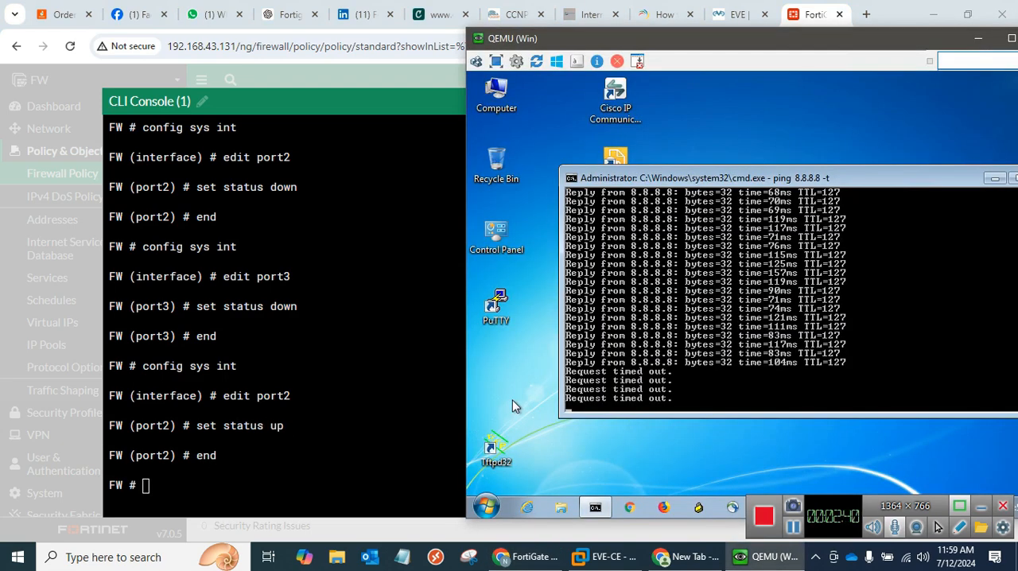